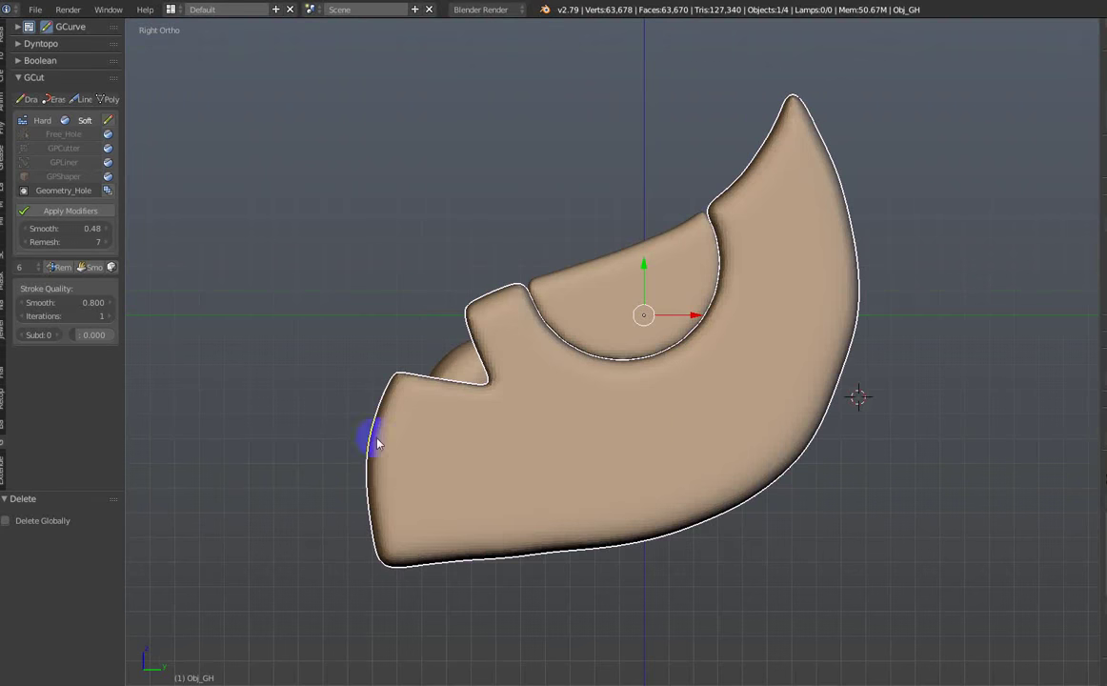
Draw a guide stroke along the claw's lower part, extending past its right edge
scroll(556, 473, "up", 3)
scroll(549, 440, "up", 1)
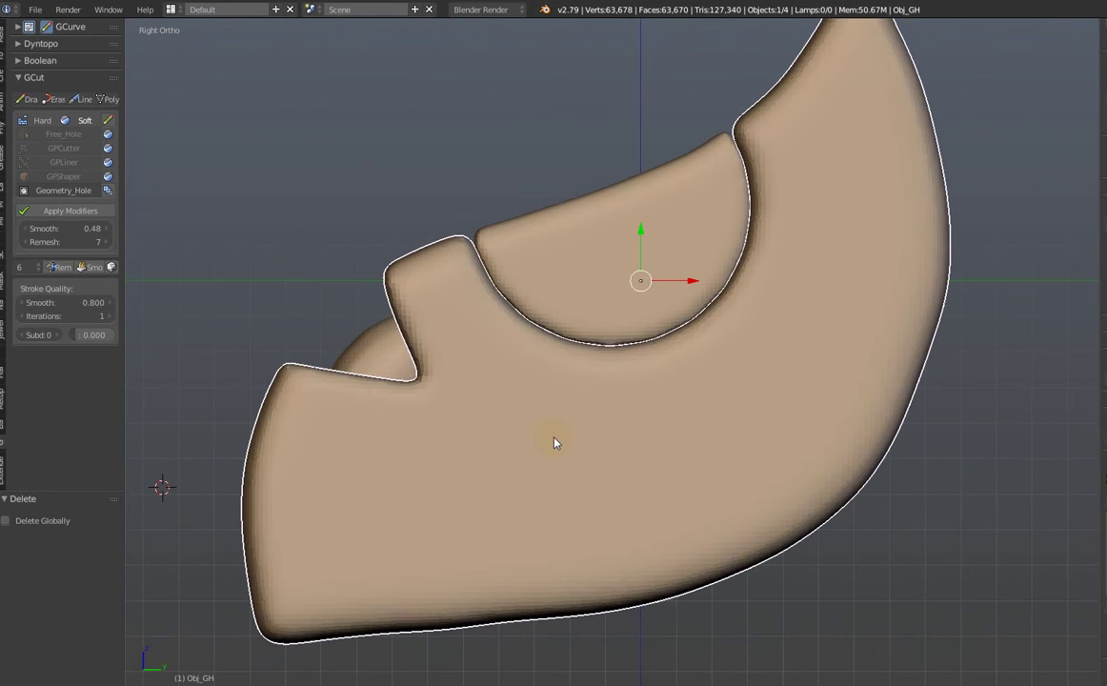
scroll(552, 442, "down", 1)
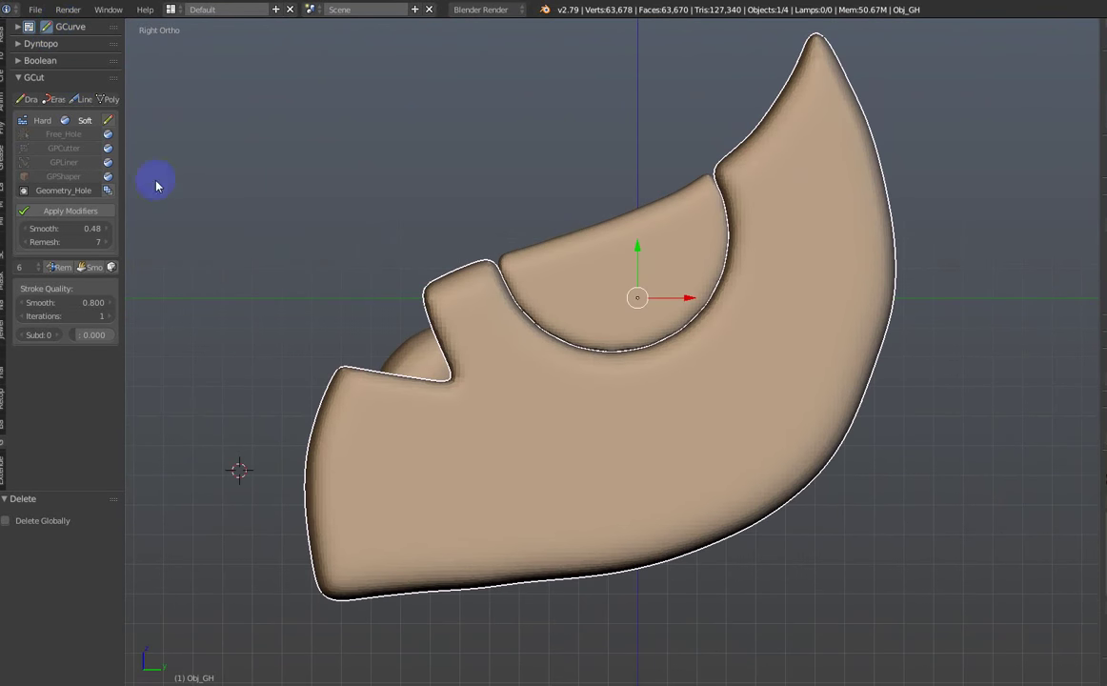
scroll(272, 265, "right", 1, "ctrl")
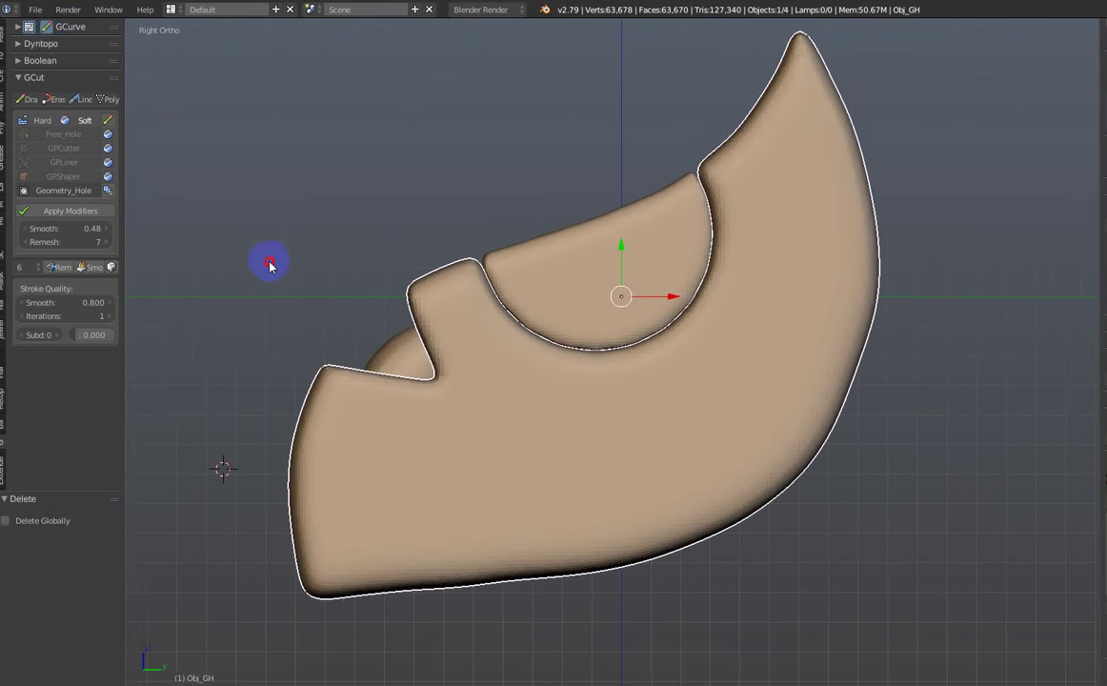
left_click(30, 100)
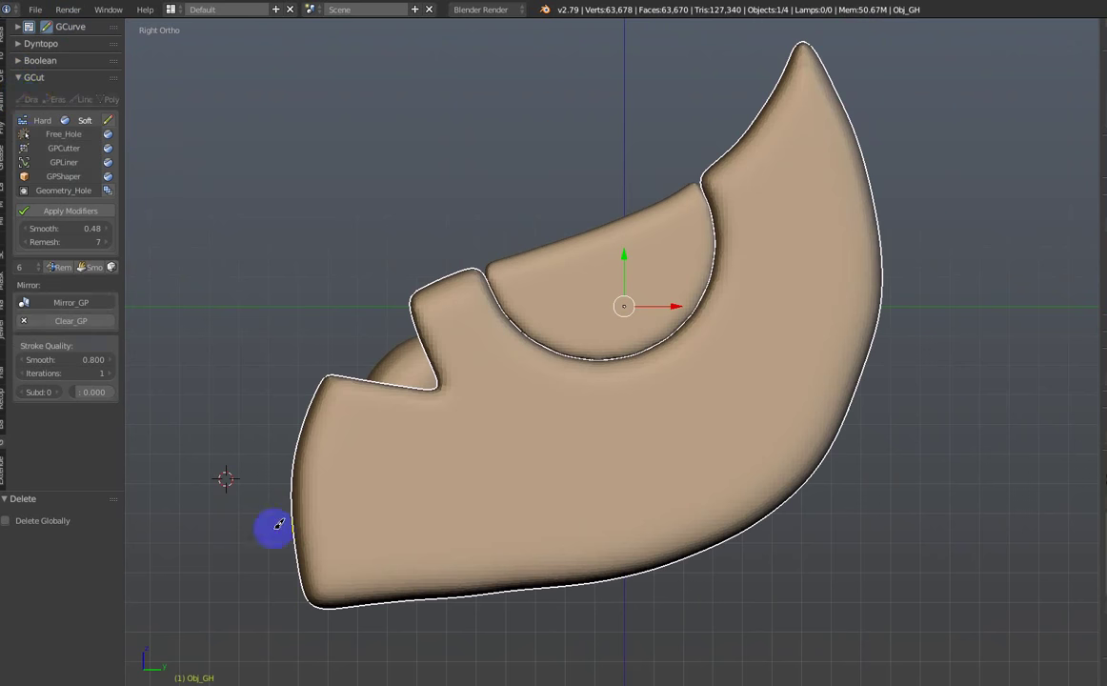
mouse_move(279, 527)
left_mouse_down()
mouse_move(253, 555)
mouse_move(448, 507)
left_mouse_up()
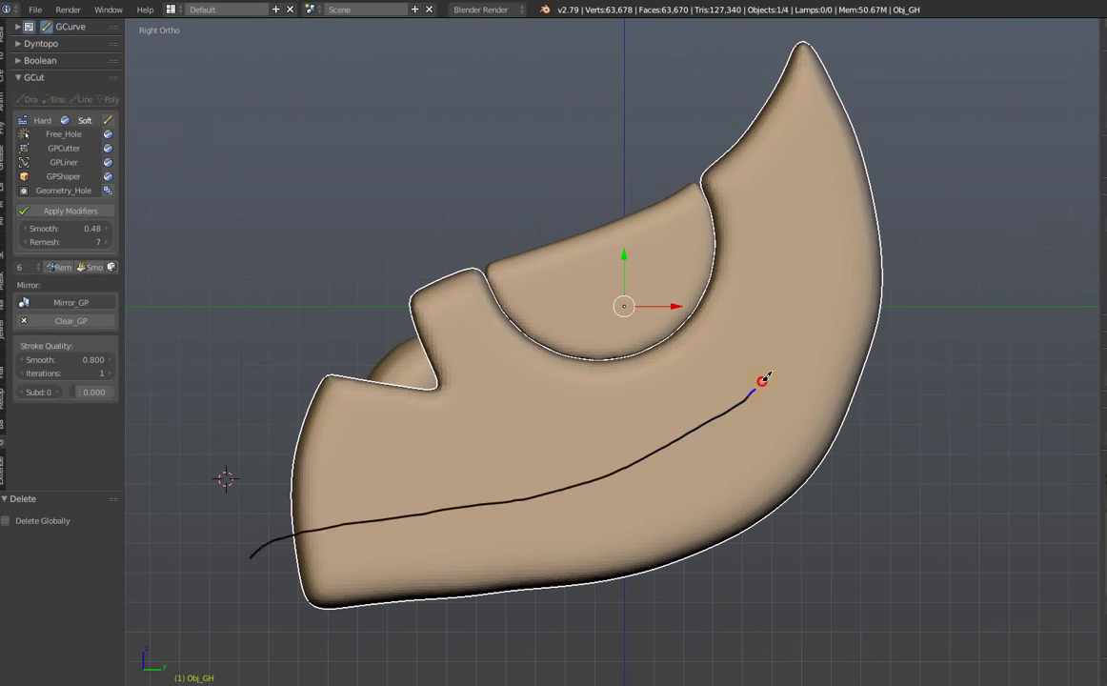
left_click_drag(765, 378, 867, 276)
Zoom and pan to recentre the claw in the view
scroll(915, 314, "up", 2)
scroll(897, 350, "up", 4)
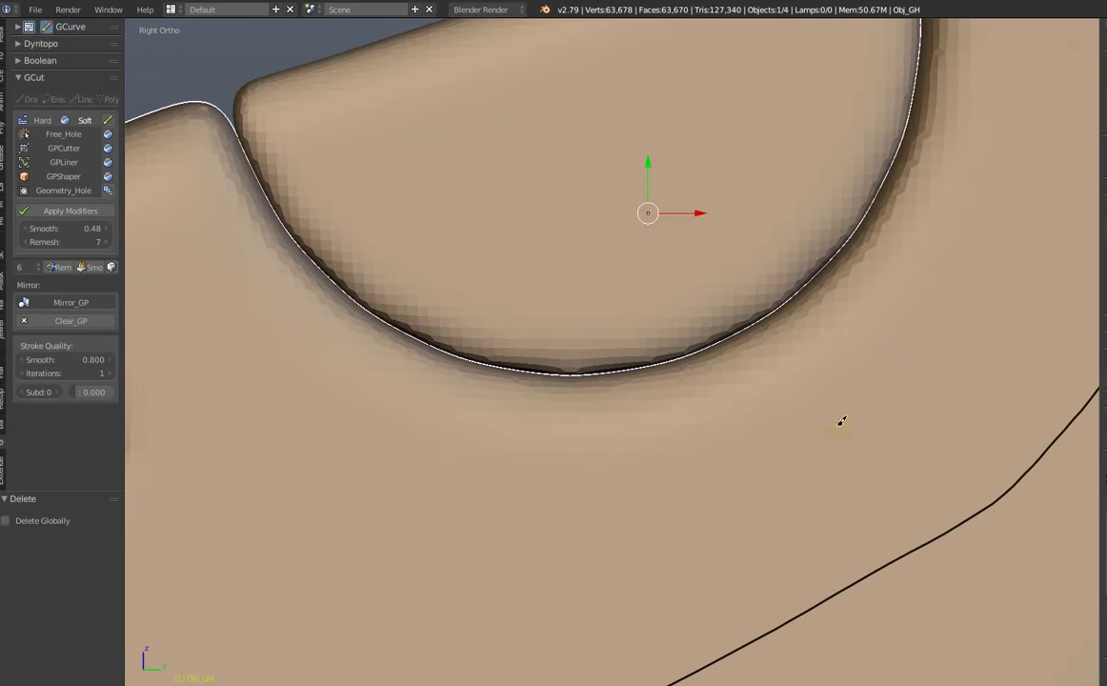
scroll(842, 420, "down", 2)
scroll(782, 408, "down", 4)
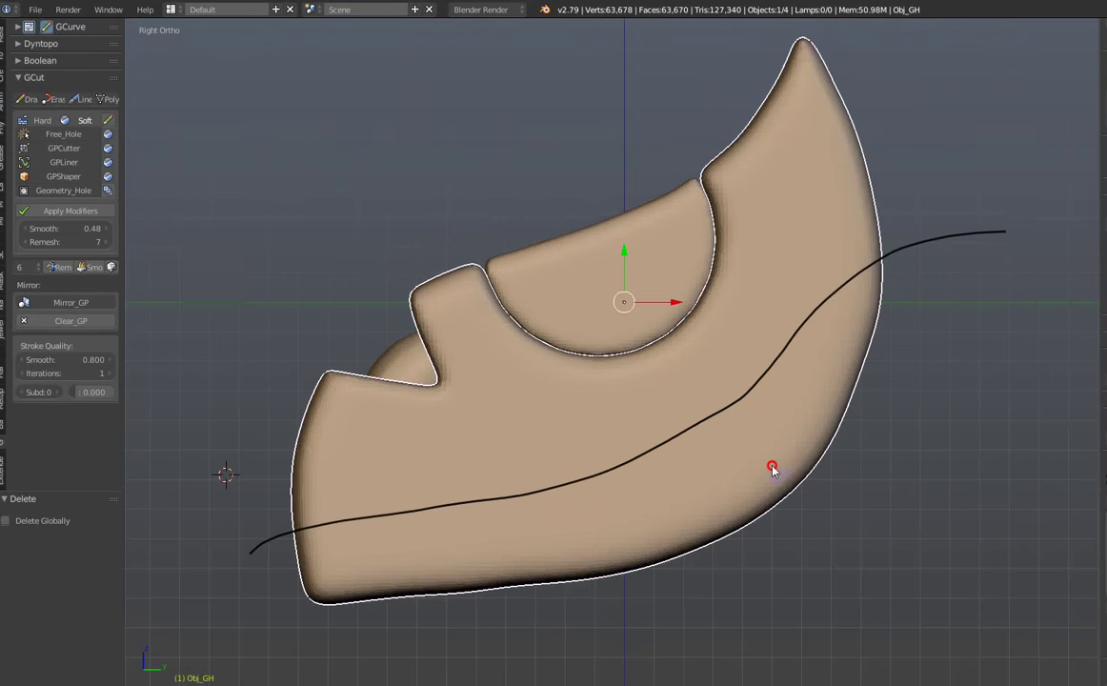
middle_click_drag(774, 465, 760, 457, "shift")
left_click(99, 211)
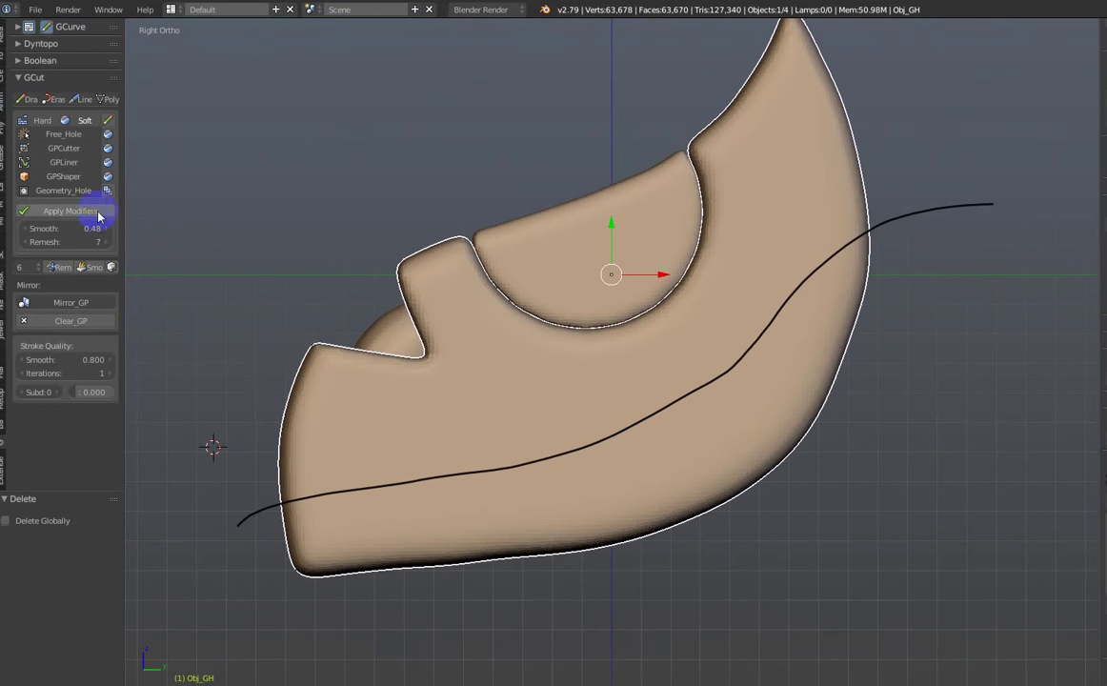
middle_click_drag(472, 395, 476, 376, "shift")
left_click(57, 163)
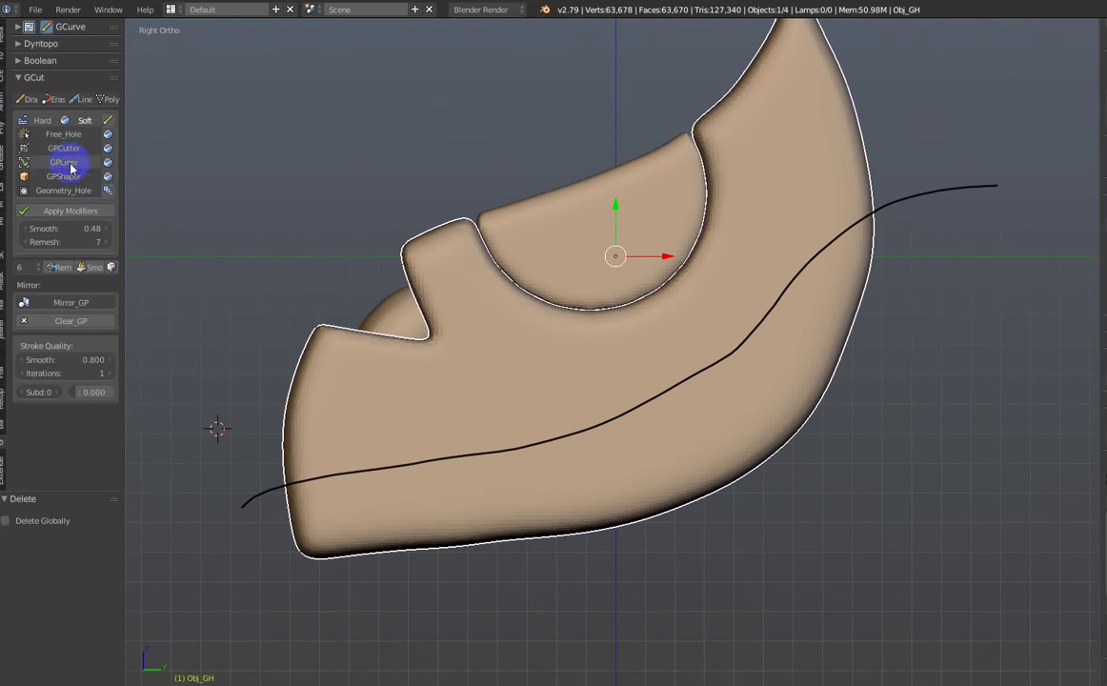
Cut a GPLiner band along the guide stroke on the claw
left_click(576, 520)
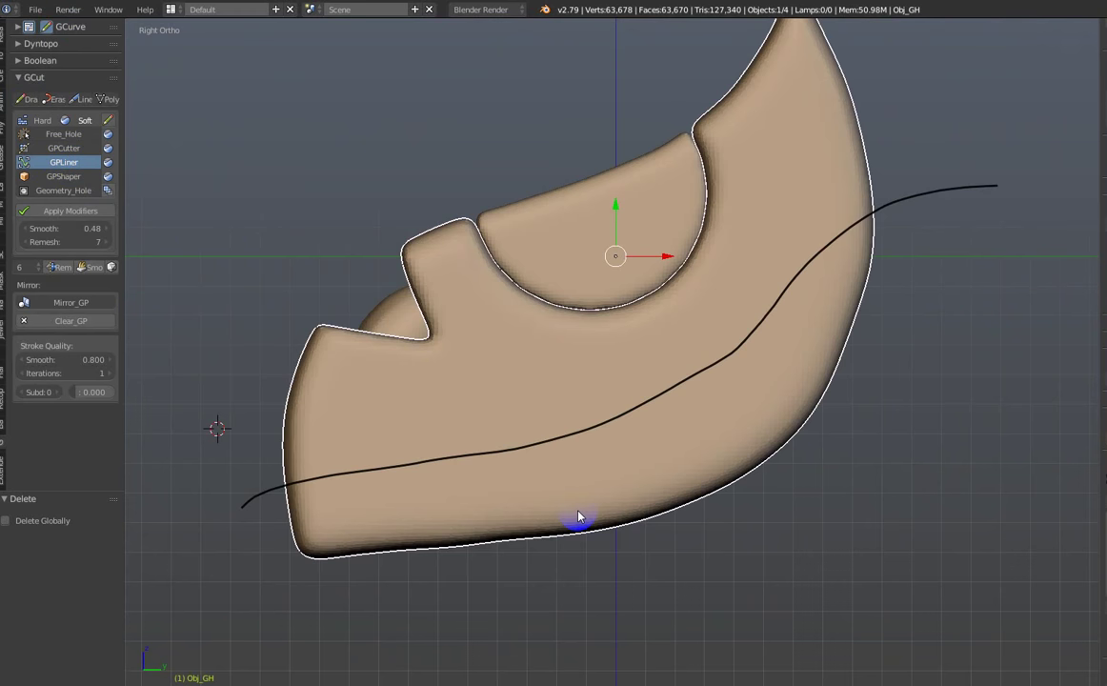
middle_click_drag(578, 518, 598, 507)
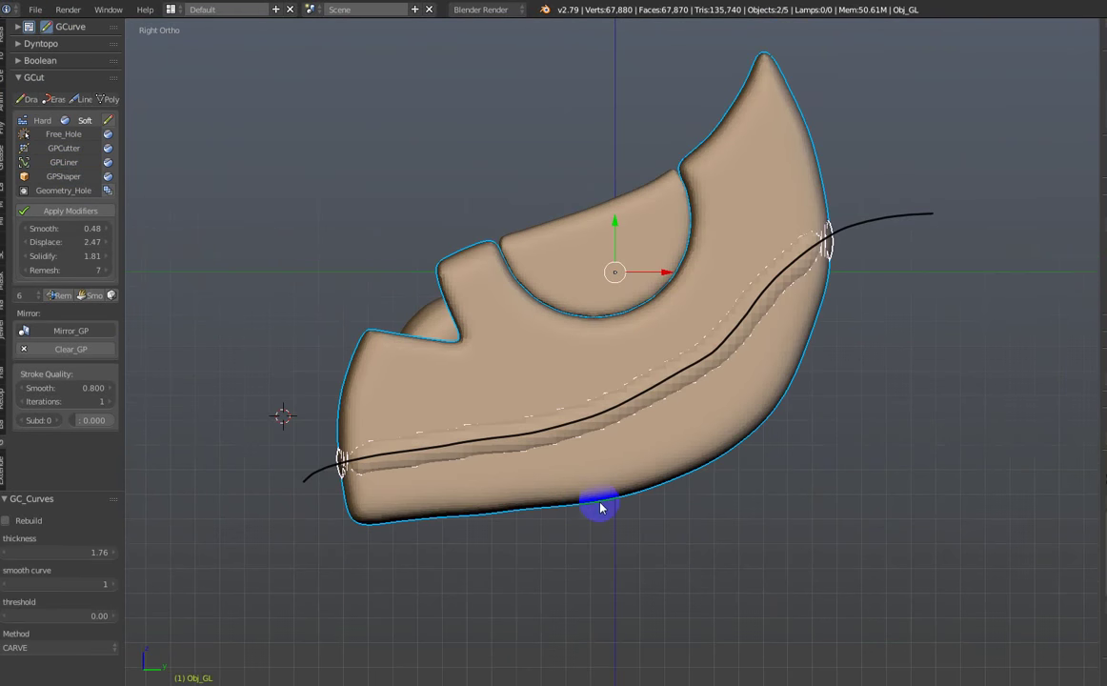
mouse_move(740, 408)
middle_mouse_down()
mouse_move(614, 431)
mouse_move(771, 425)
middle_mouse_up()
Widen the band to thickness 3.23 and adjust its remesh resolution
left_click(61, 552)
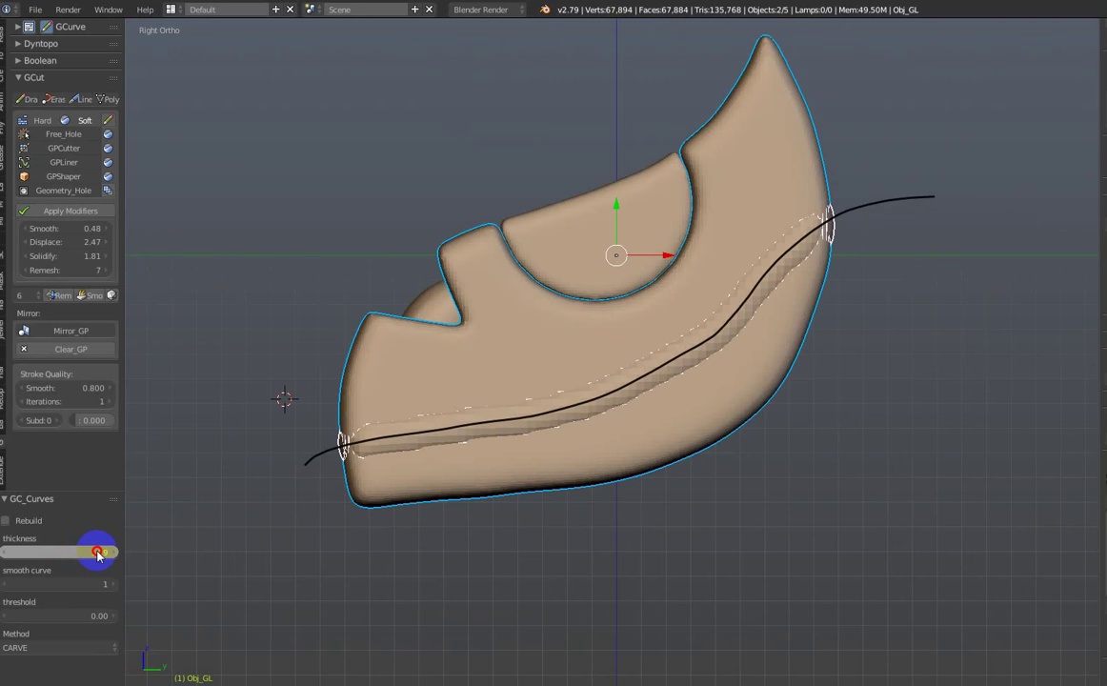
mouse_move(98, 553)
left_mouse_down()
mouse_move(110, 553)
mouse_move(60, 552)
left_mouse_up()
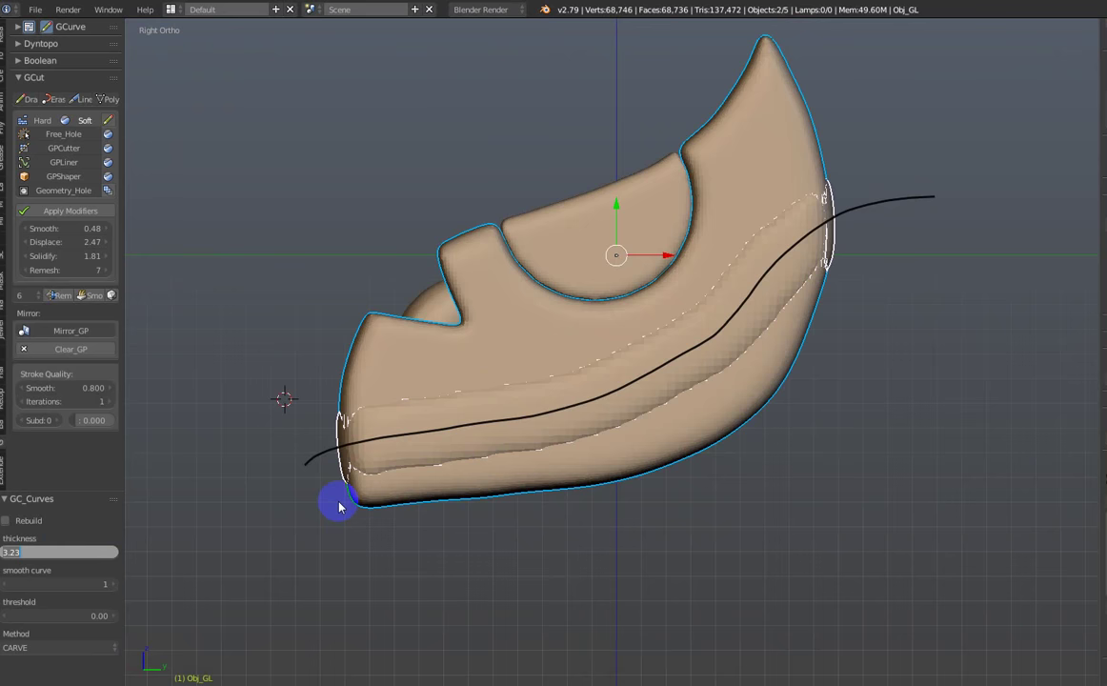
mouse_move(403, 472)
middle_mouse_down()
mouse_move(614, 452)
mouse_move(339, 456)
middle_mouse_up()
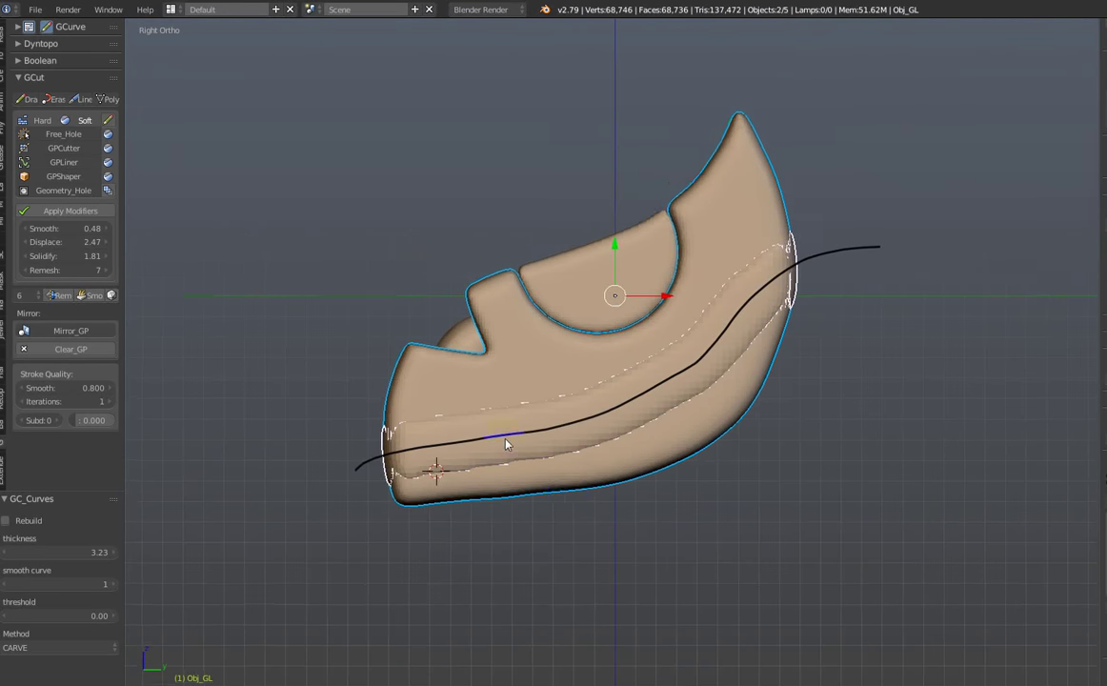
mouse_move(99, 269)
left_mouse_down()
mouse_move(28, 275)
mouse_move(108, 256)
mouse_move(76, 266)
left_mouse_up()
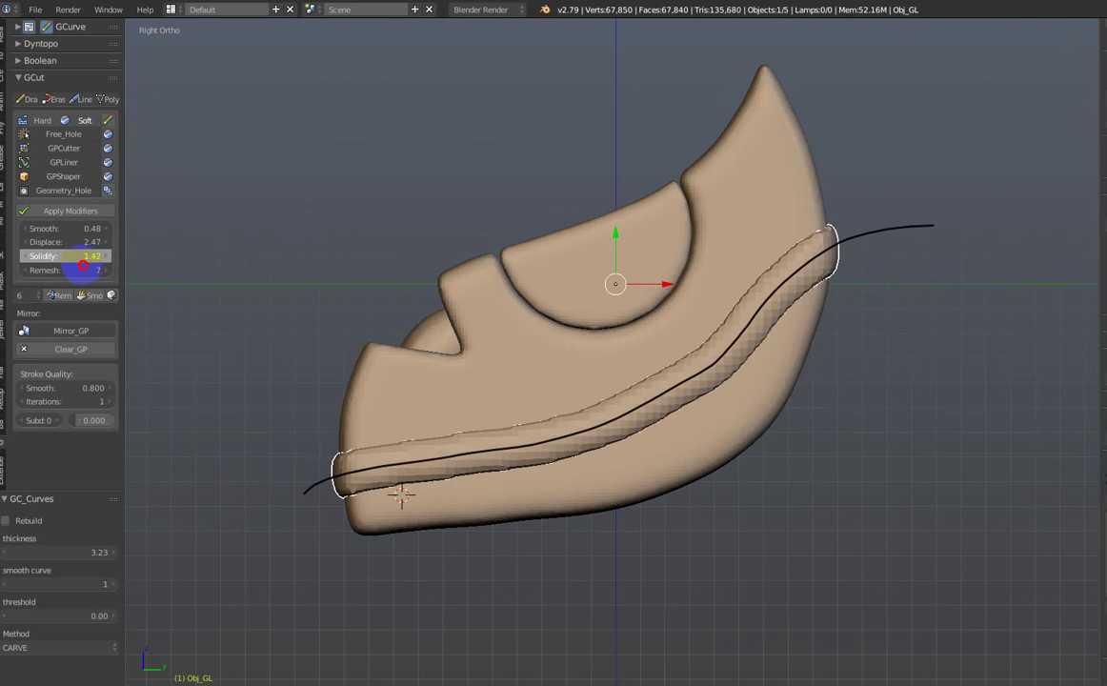
Set the band to Solidify 1.93, Displace 4.45, Smooth 1.59 and Remesh 8
mouse_move(75, 266)
left_mouse_down()
mouse_move(98, 270)
mouse_move(131, 229)
mouse_move(70, 229)
mouse_move(95, 241)
left_mouse_up()
left_click(87, 243)
left_click(97, 228)
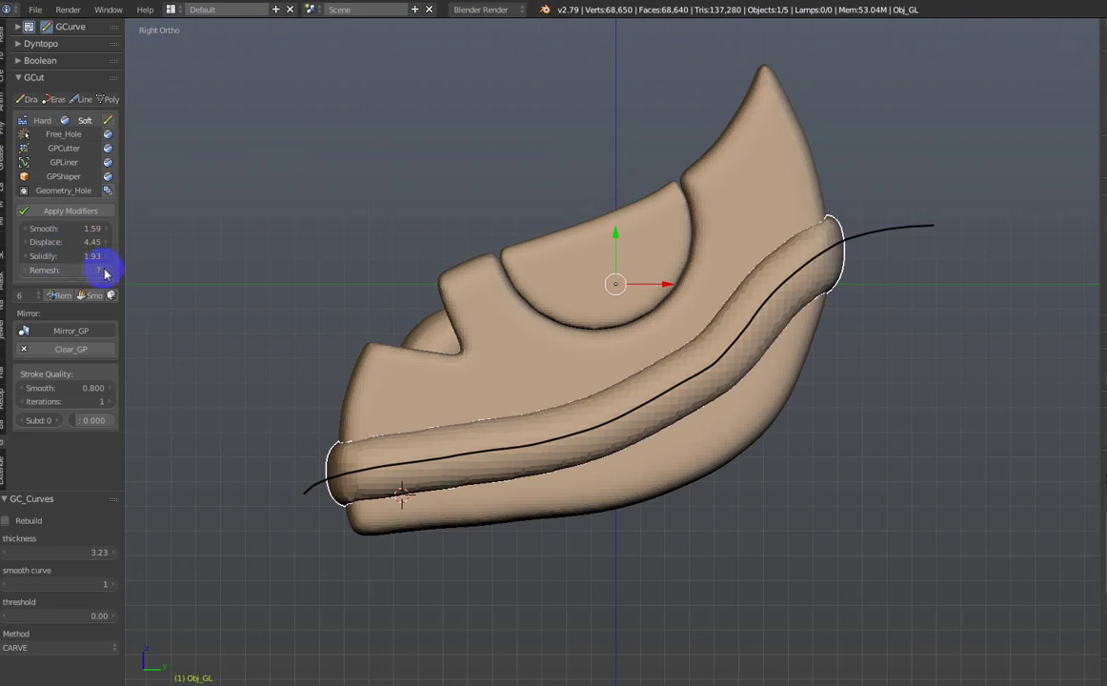
left_click(105, 274)
Move the band slightly down, -0.4 along Y
middle_click(502, 395)
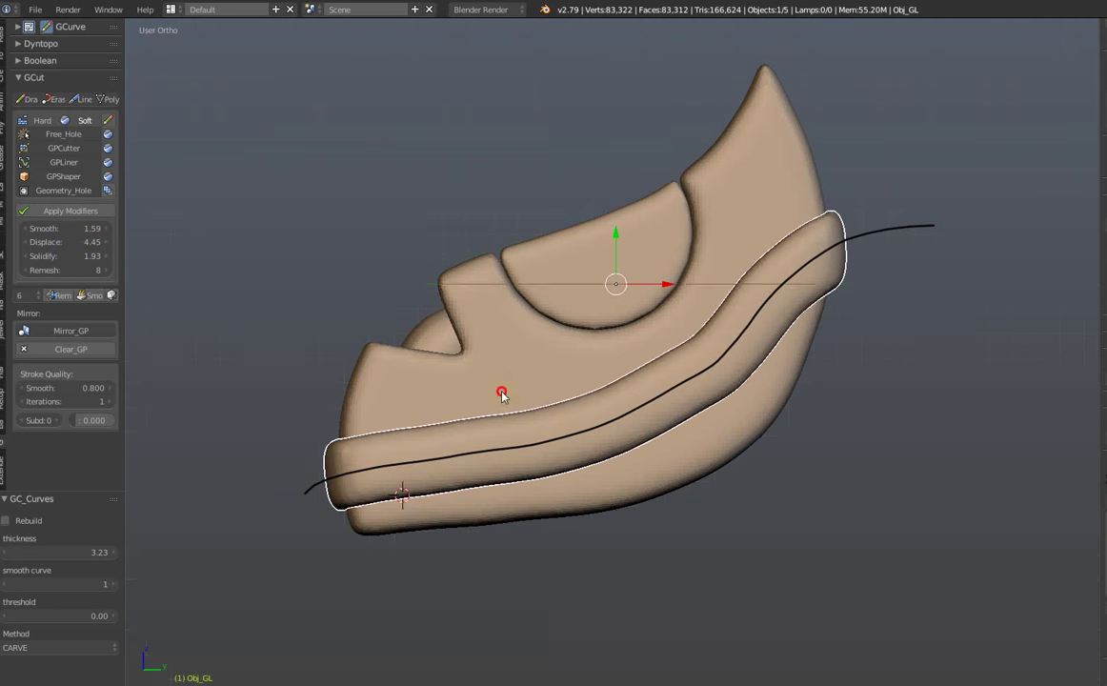
middle_click_drag(502, 395, 640, 256)
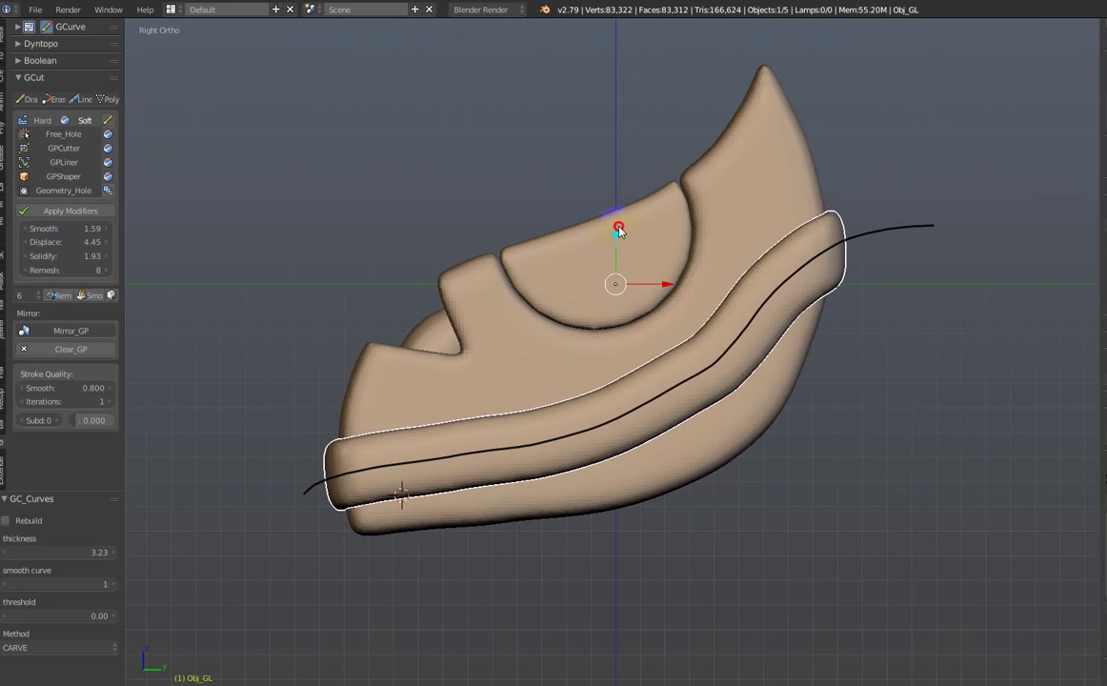
left_click_drag(618, 230, 617, 210)
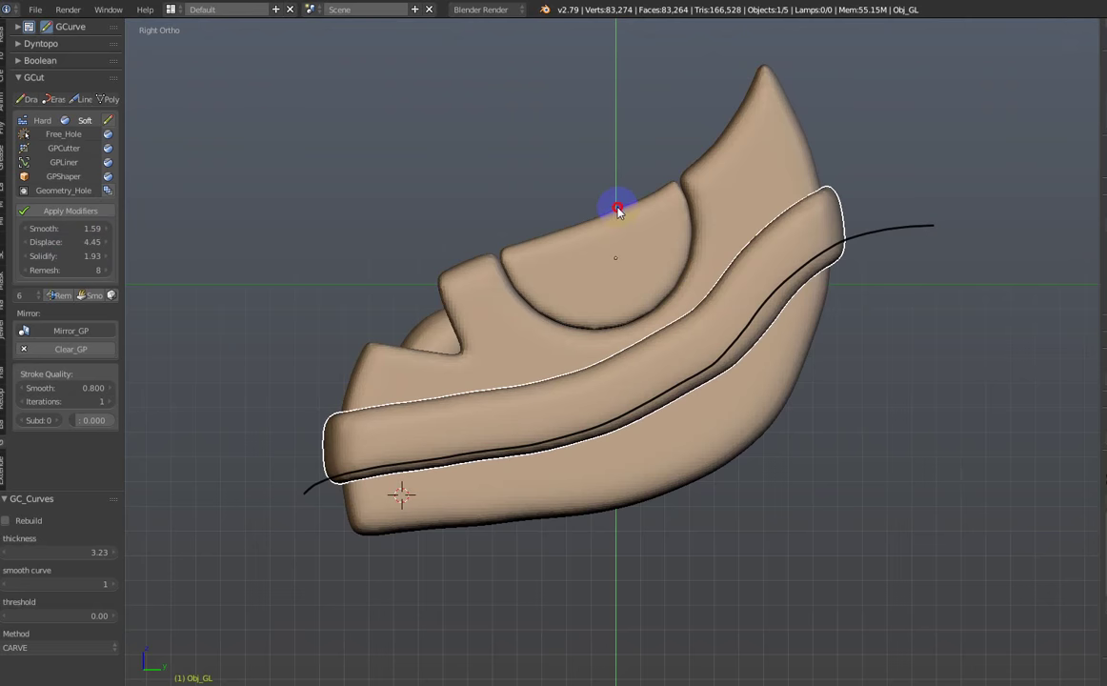
mouse_move(618, 209)
left_mouse_down()
mouse_move(618, 291)
mouse_move(631, 202)
left_mouse_up()
key("ctrl+z")
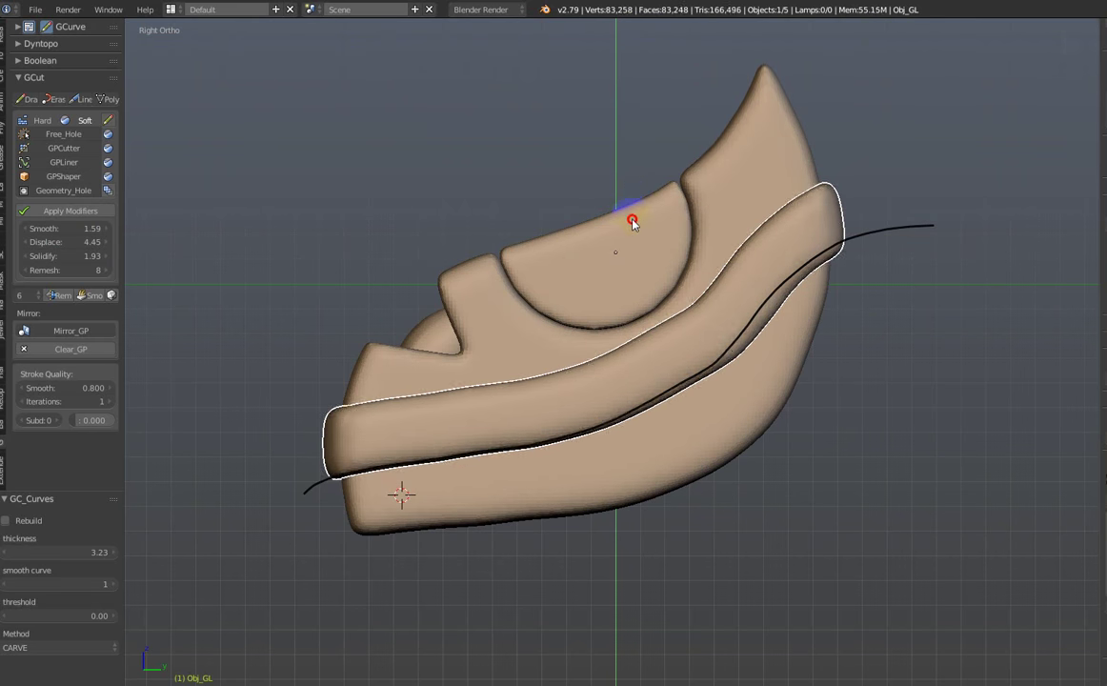
left_click_drag(634, 230, 625, 239)
left_click(617, 230)
Thin the band to Solidify 1.20 and apply its modifiers
left_click_drag(34, 266, 48, 256)
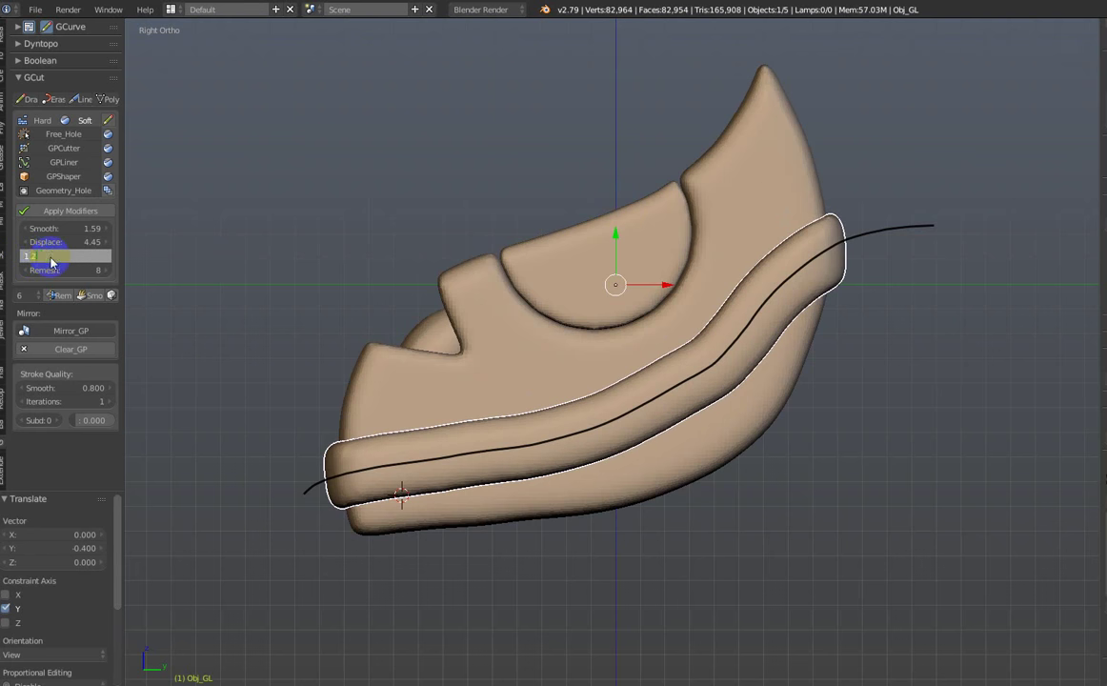
key("Return")
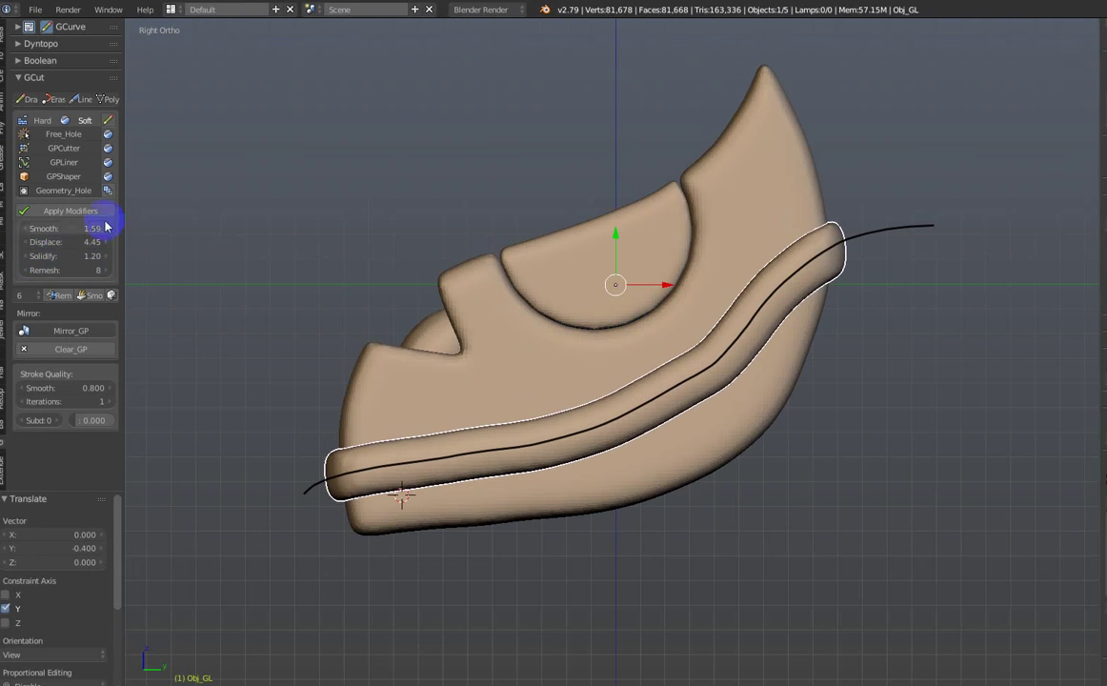
left_click(70, 212)
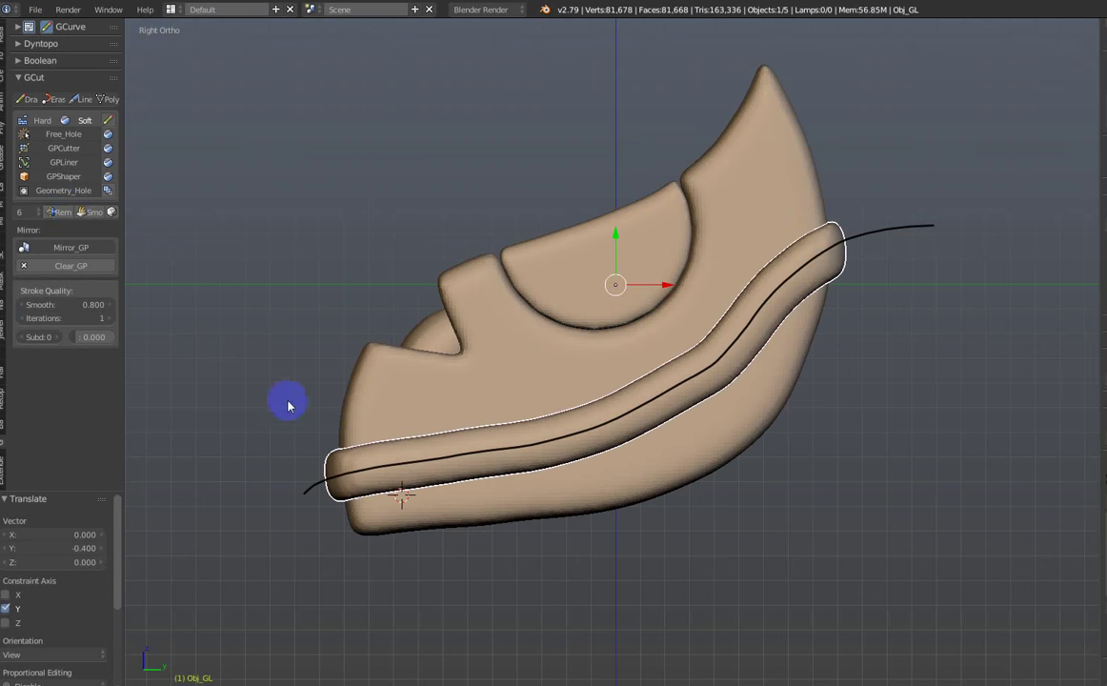
Toggle the band through Edit Mode and delete the long guide stroke
key("Tab")
left_click(610, 457)
key("Tab")
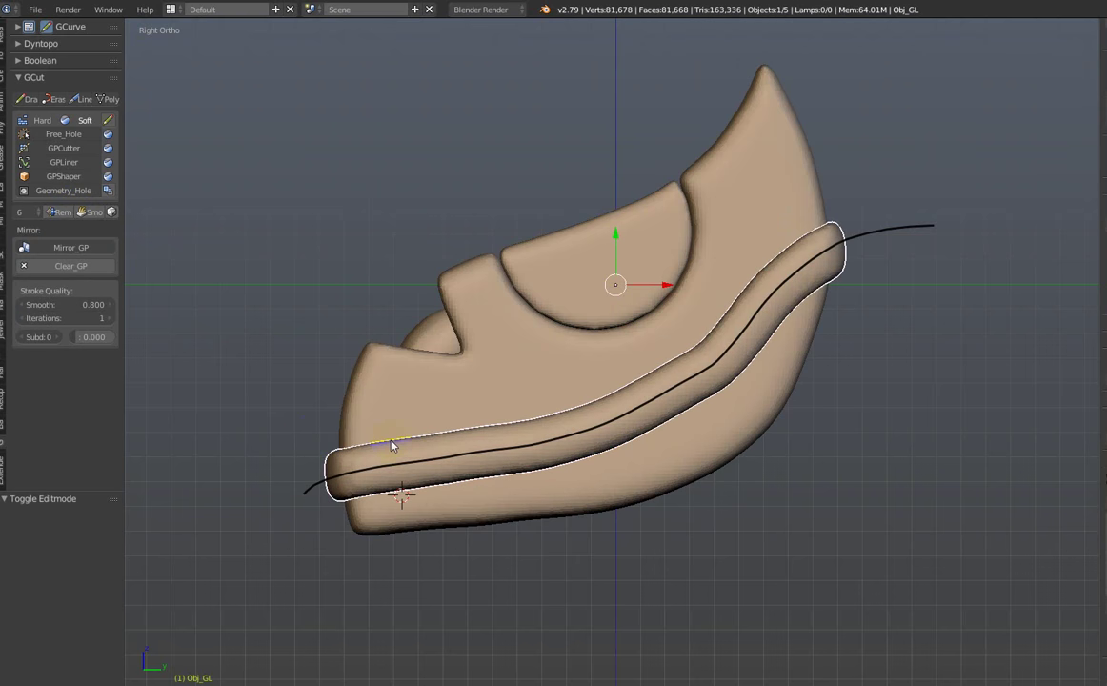
key("d+x")
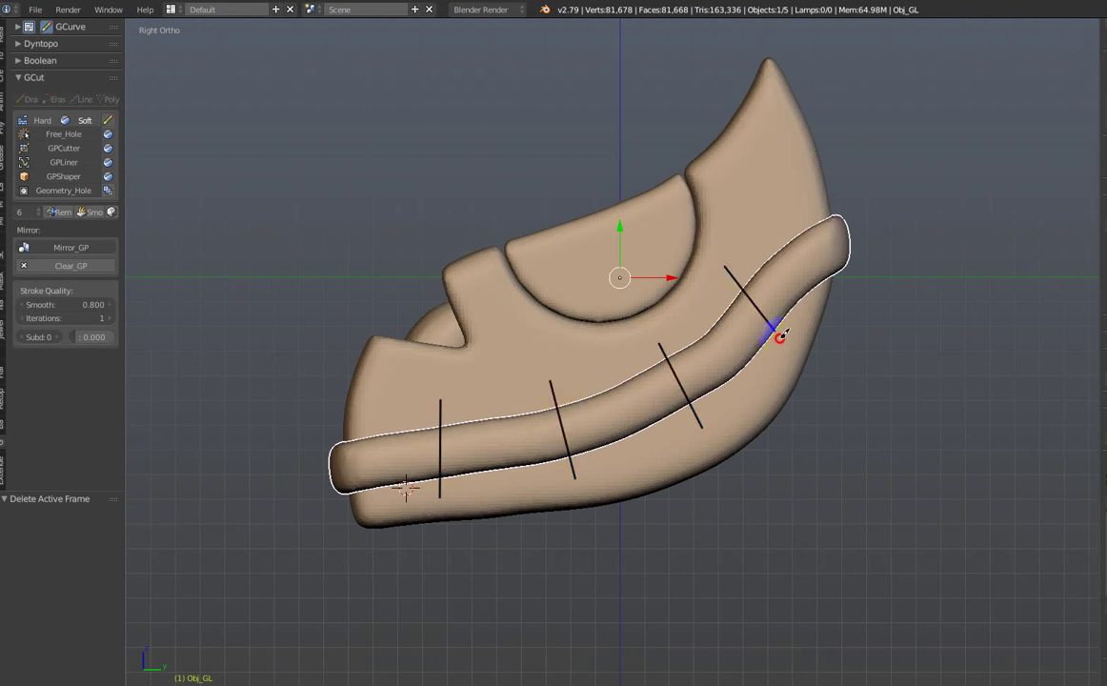
Cut ring bands along the short strokes and start tuning their solidify and remesh
left_click(59, 163)
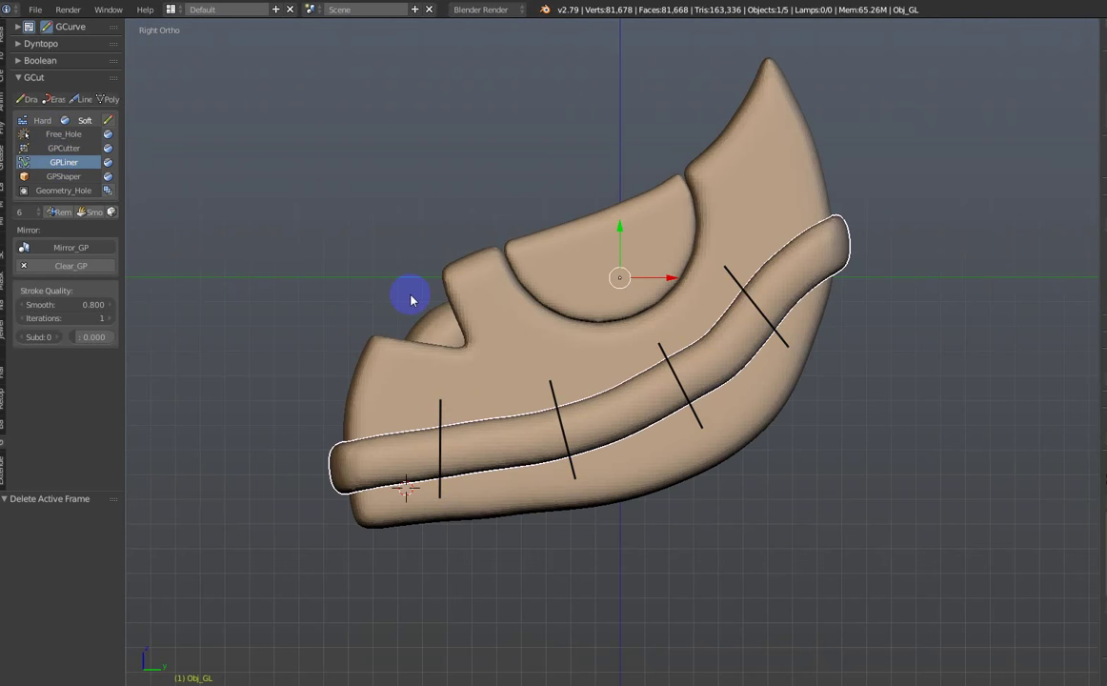
right_click(460, 455)
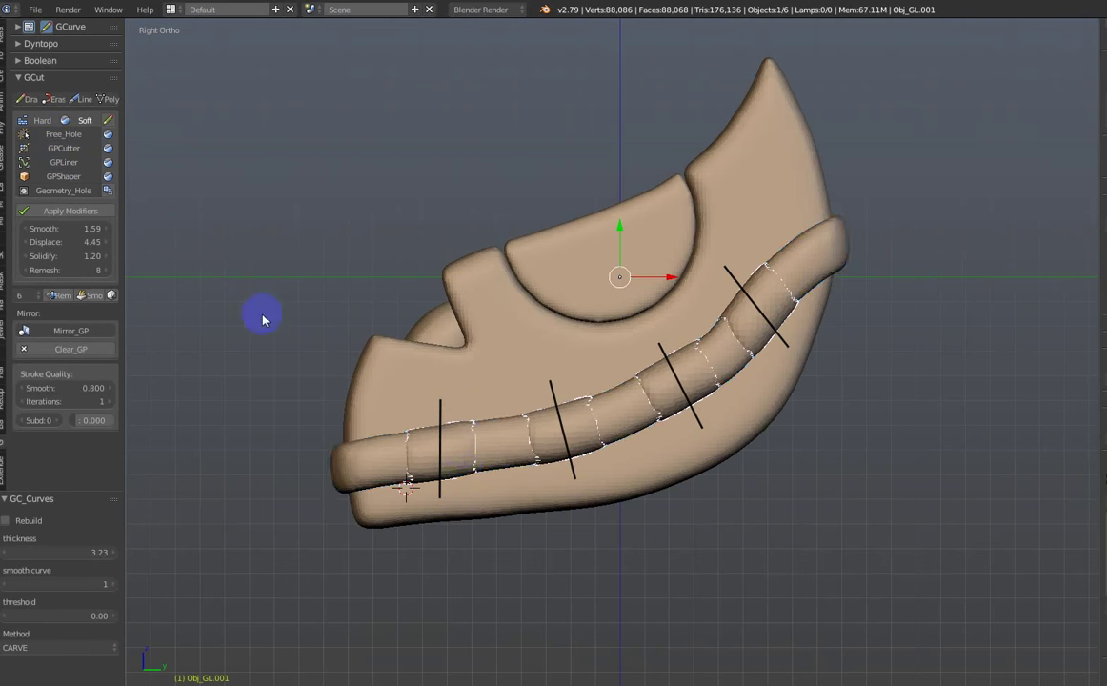
left_click(62, 257)
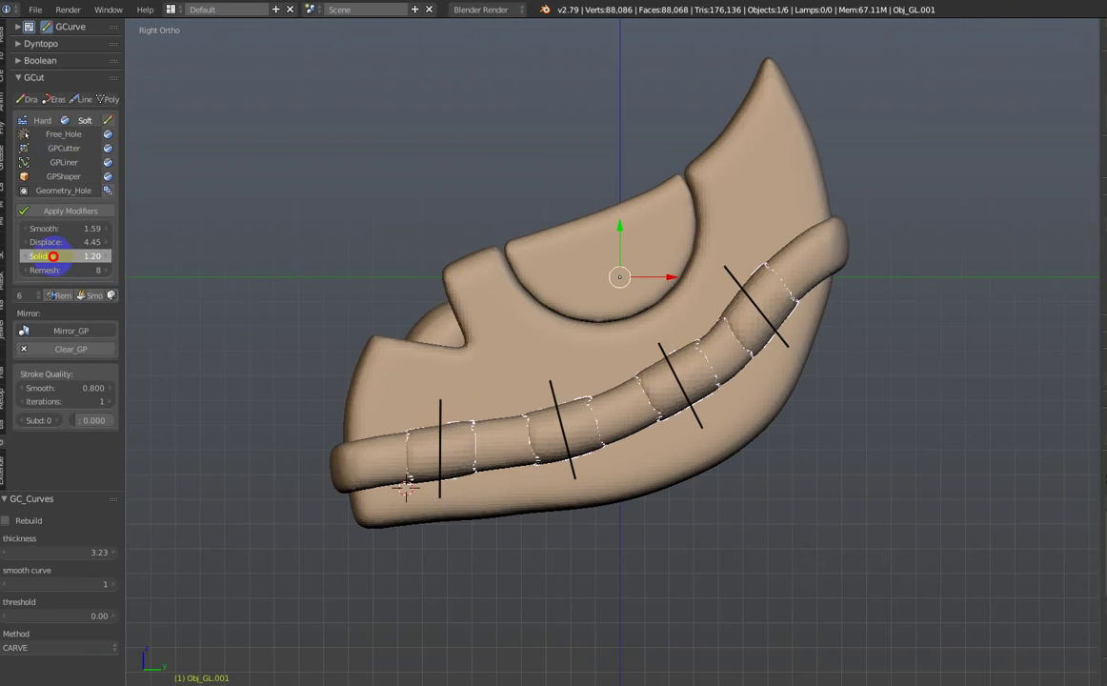
mouse_move(52, 257)
left_mouse_down()
mouse_move(67, 255)
mouse_move(25, 273)
left_mouse_up()
left_click(54, 242)
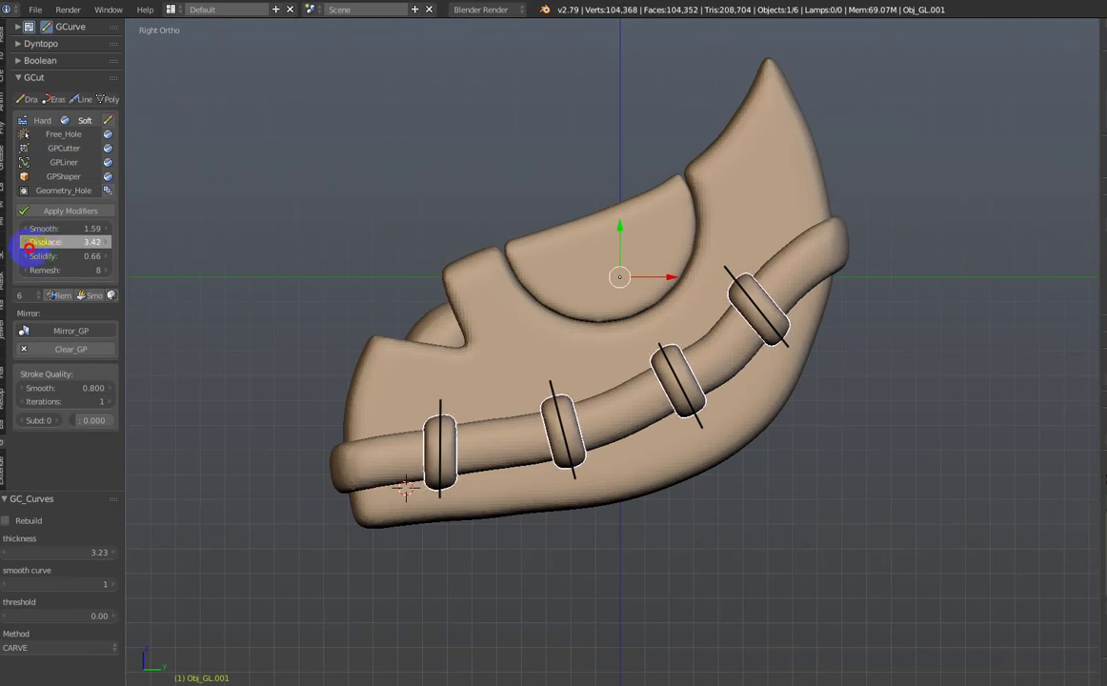
left_click(25, 271)
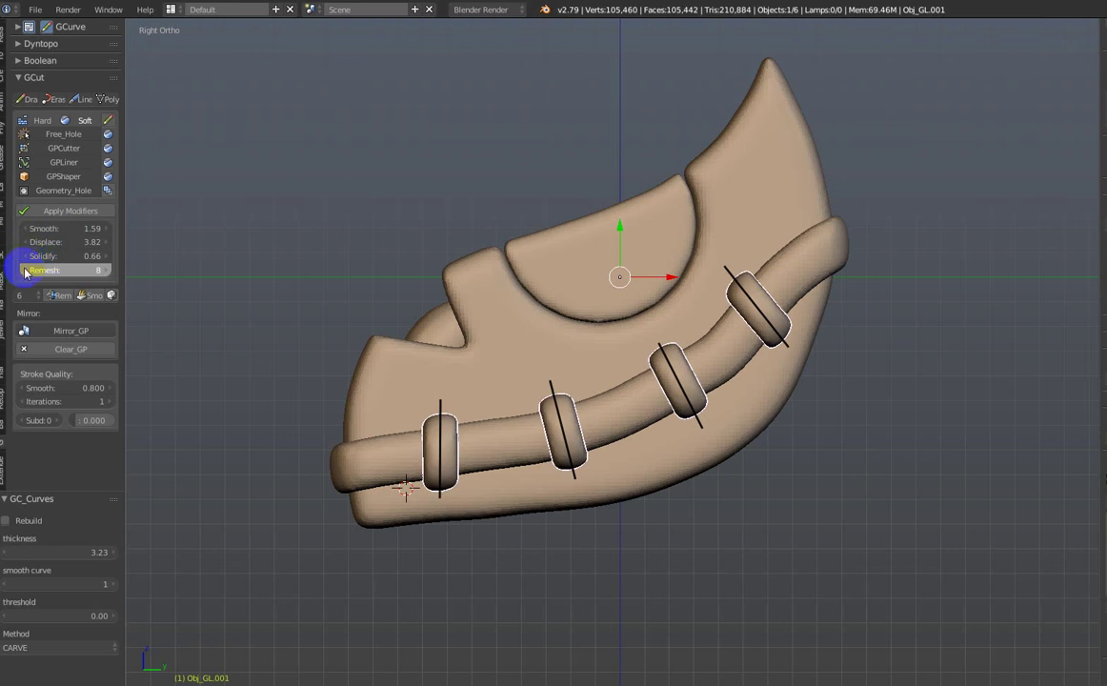
Set the rings to Displace 3.46, Remesh 8 and Solidify 1.20
mouse_move(68, 242)
left_mouse_down()
mouse_move(47, 242)
mouse_move(79, 228)
mouse_move(53, 229)
mouse_move(82, 251)
left_mouse_up()
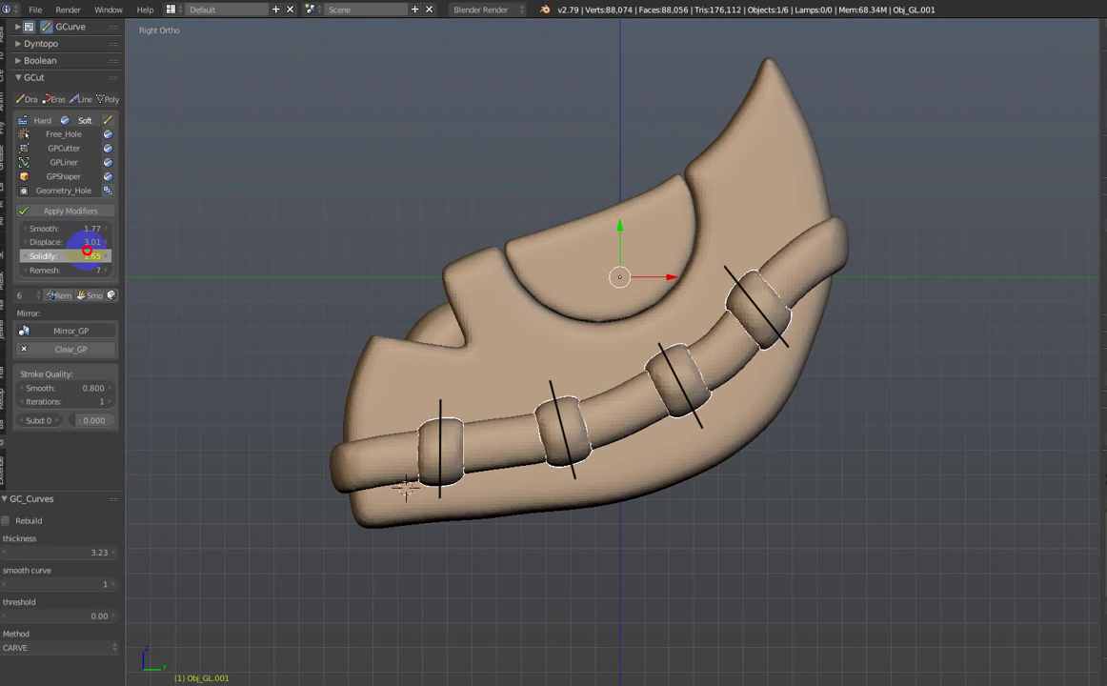
left_click(51, 241)
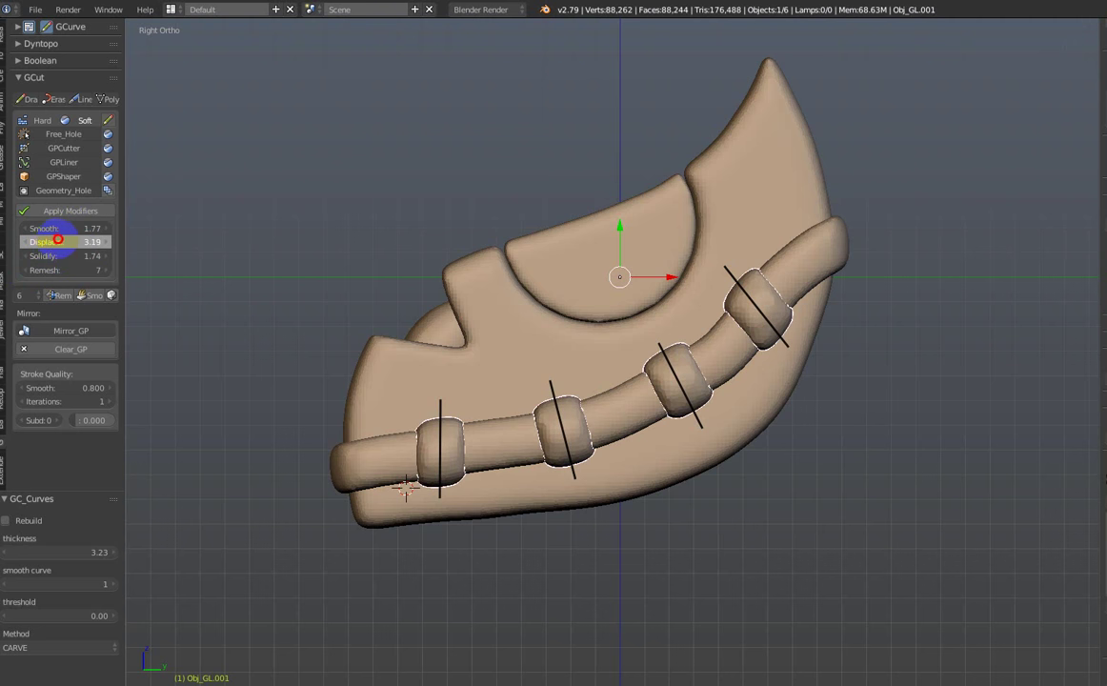
left_click_drag(55, 241, 46, 245)
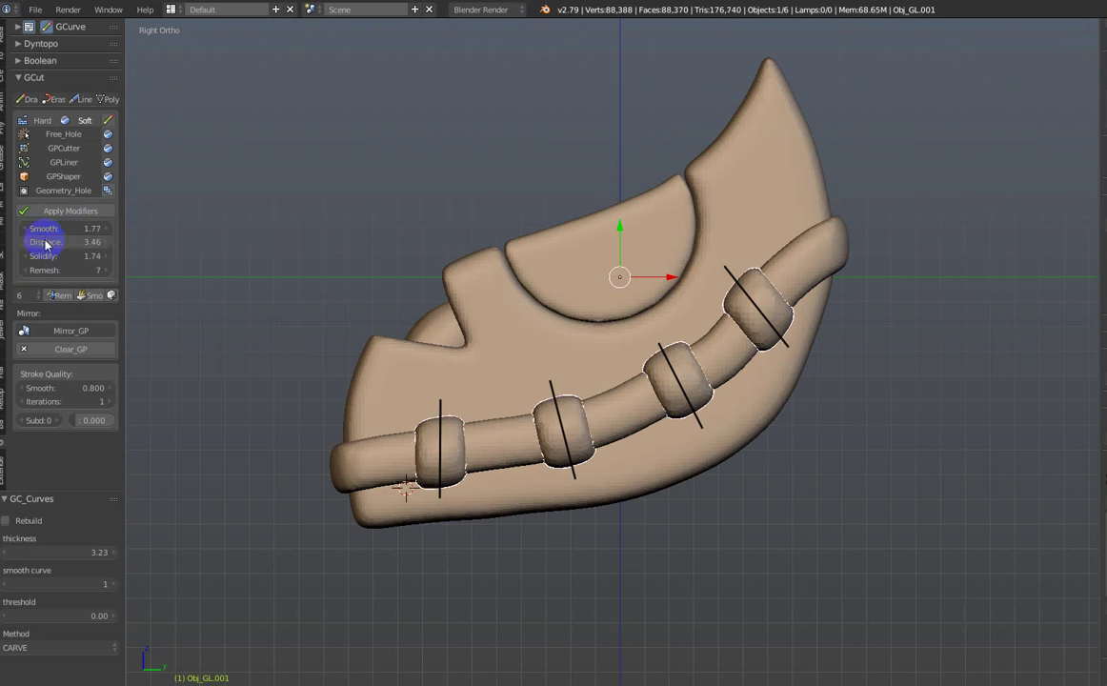
left_click(105, 269)
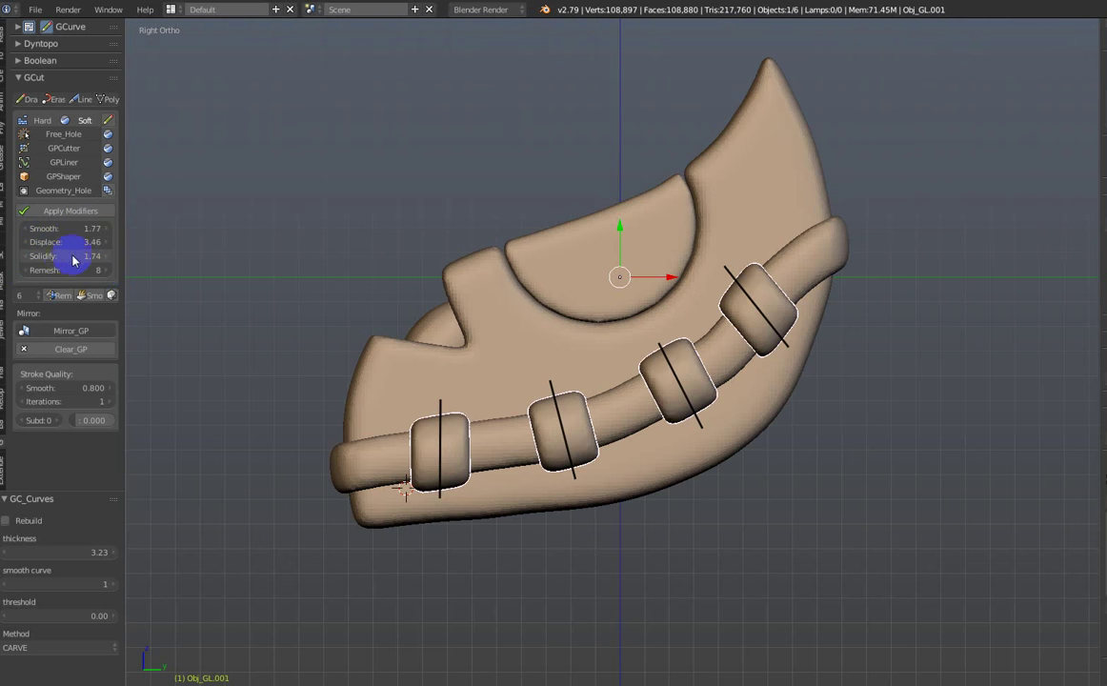
left_click(63, 253)
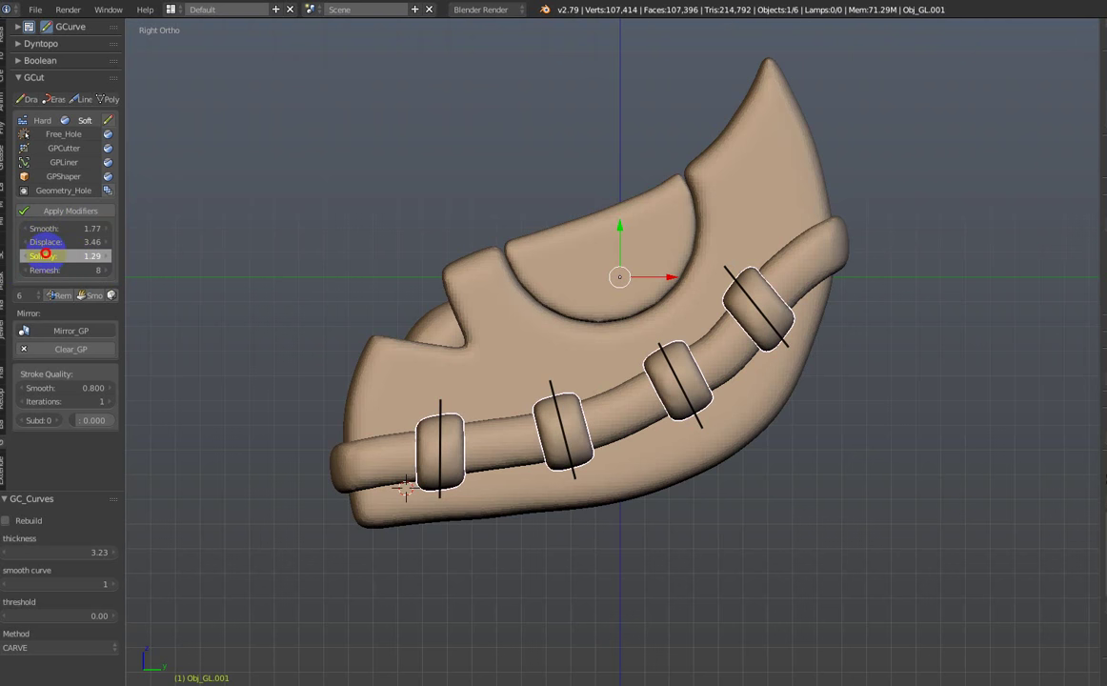
left_click_drag(51, 255, 40, 256)
mouse_move(350, 327)
middle_mouse_down()
mouse_move(549, 361)
mouse_move(638, 346)
mouse_move(453, 329)
mouse_move(376, 346)
mouse_move(391, 349)
middle_mouse_up()
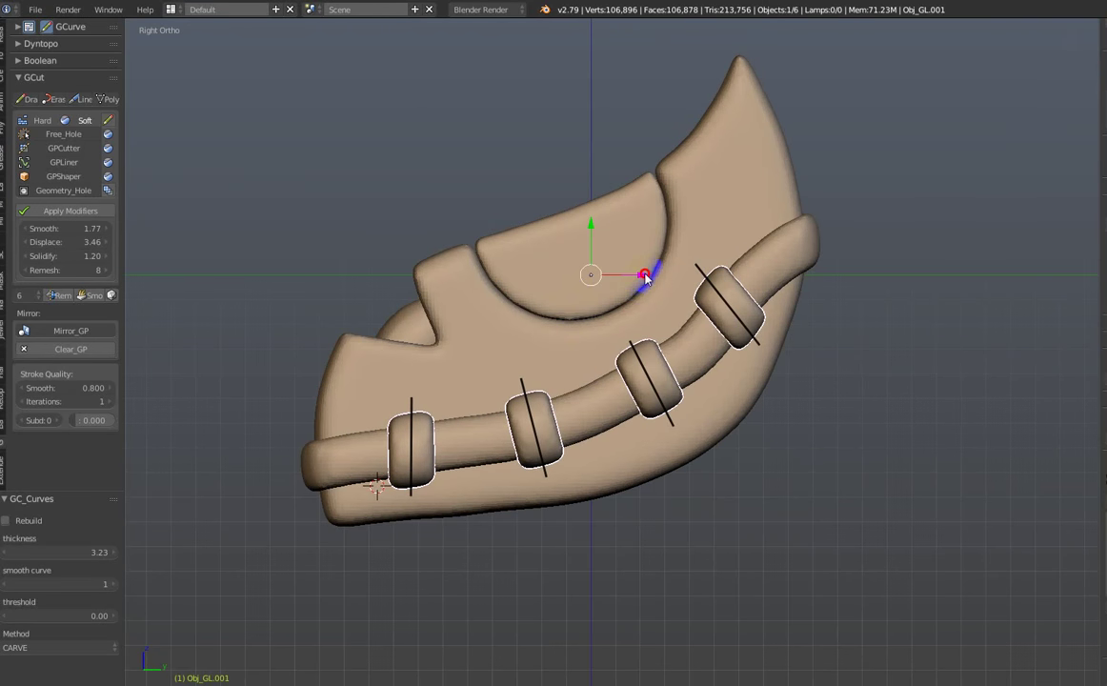
Slide the four rings along X, then duplicate them and place the copies between the originals
mouse_move(649, 276)
left_mouse_down()
mouse_move(679, 267)
mouse_move(622, 286)
left_mouse_up()
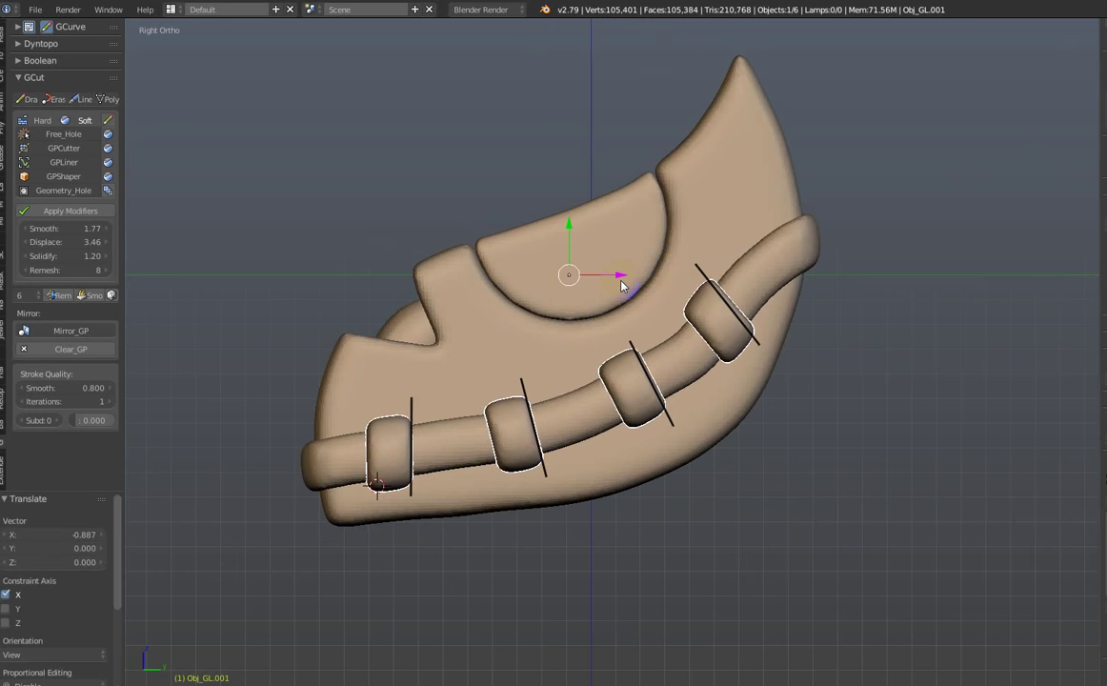
key("shift+d")
right_click(624, 276)
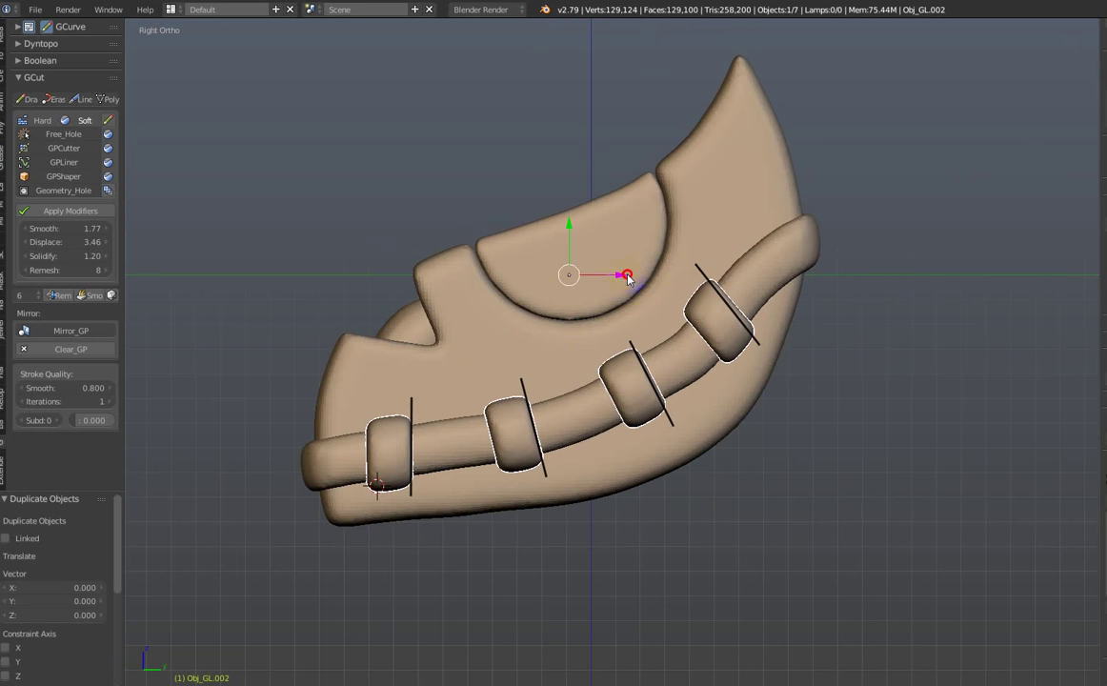
left_click_drag(628, 279, 676, 271)
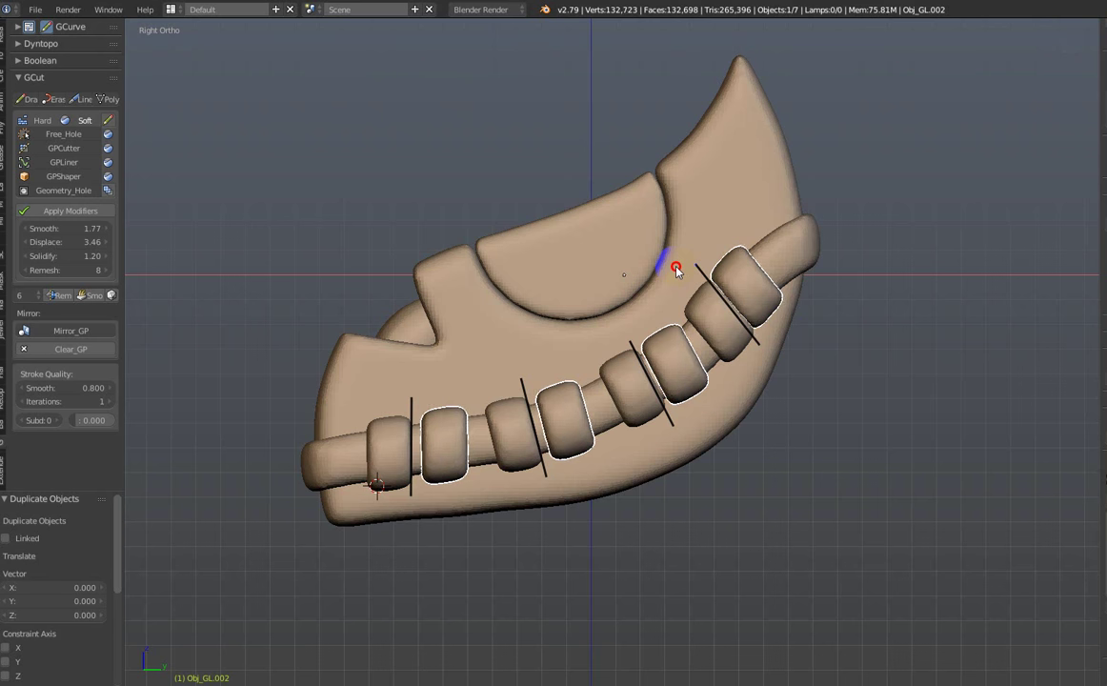
Set the copied rings to Solidify 0.50 and Displace 2.35
left_click(676, 273)
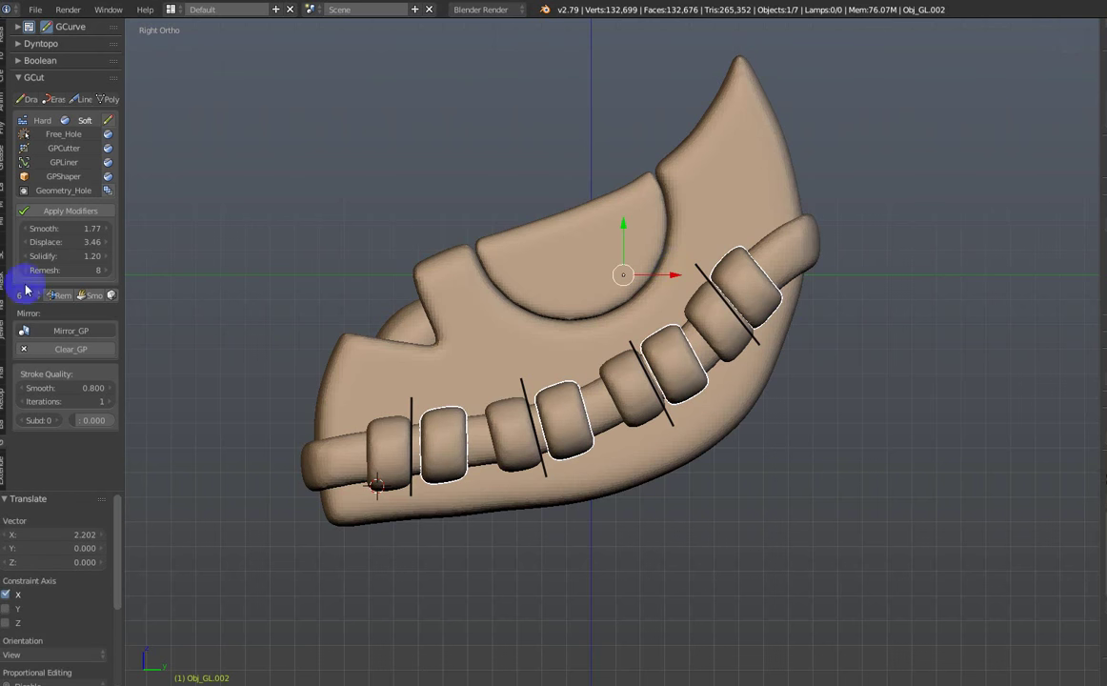
left_click_drag(29, 258, 38, 254)
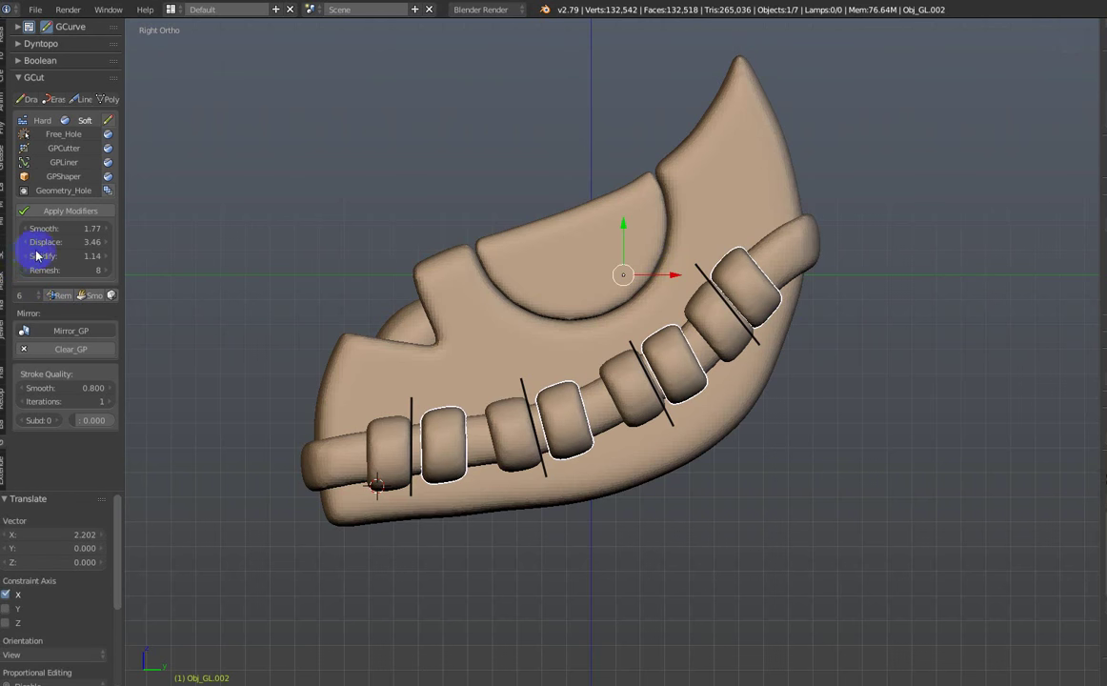
left_click(44, 250)
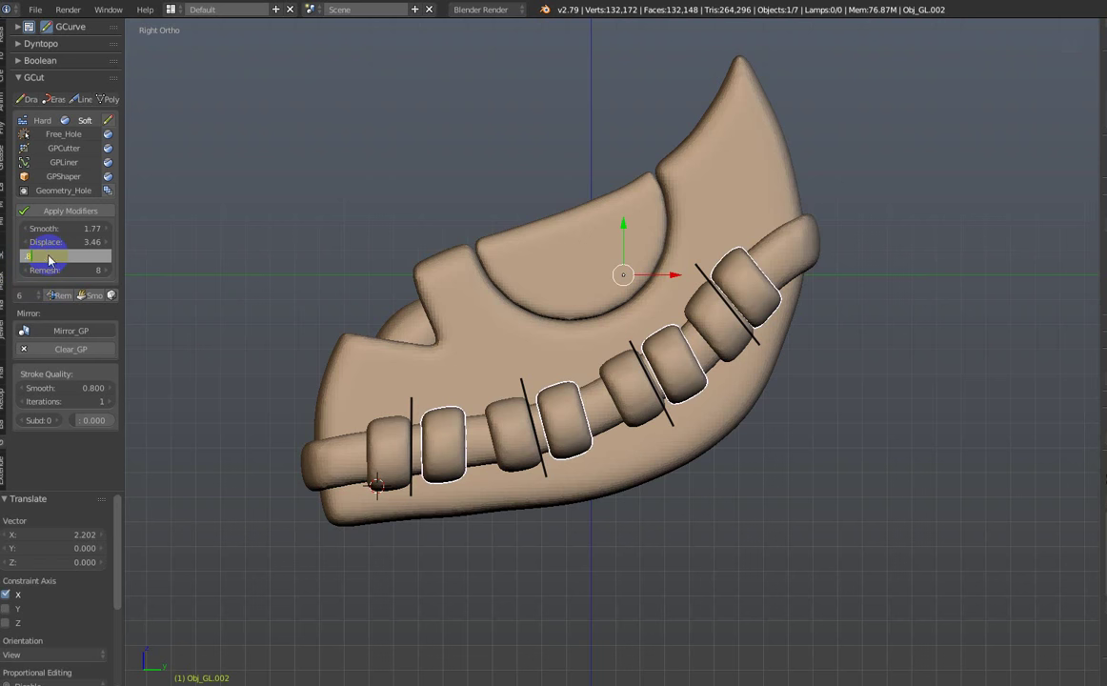
key("Return")
double_click(52, 255)
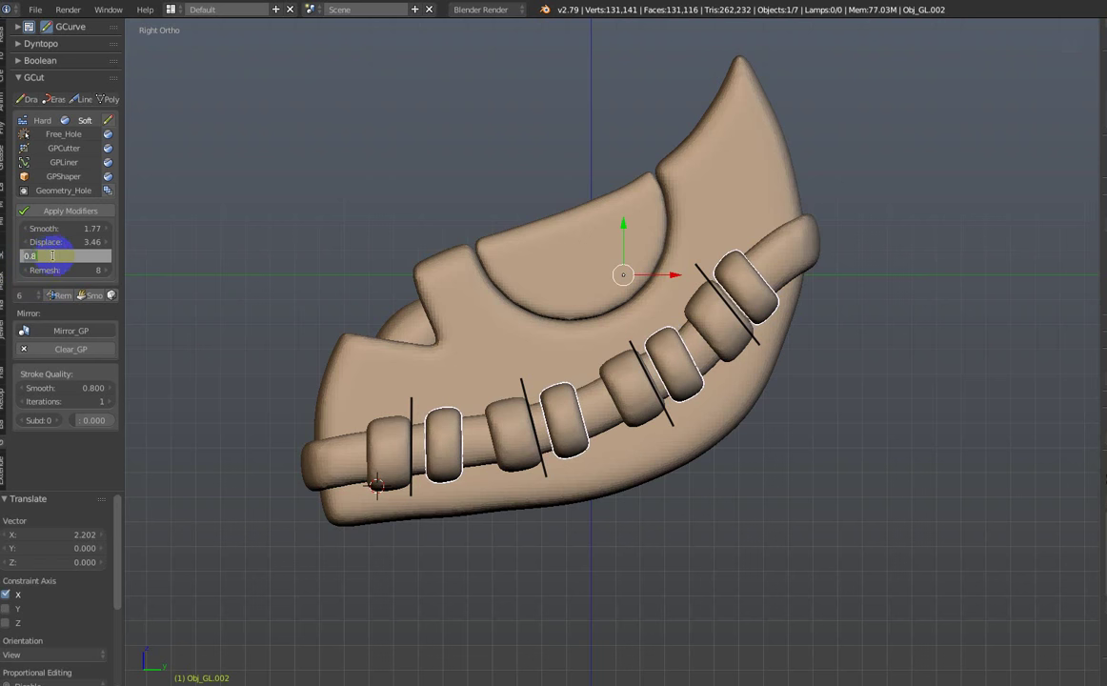
key("Return")
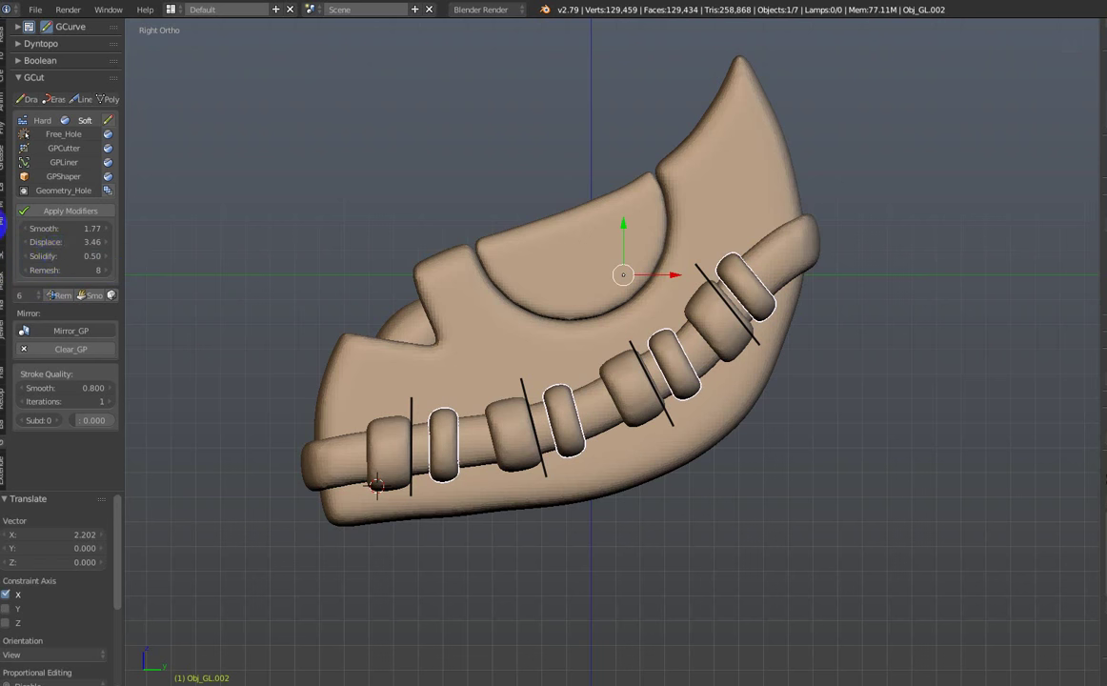
left_click_drag(60, 242, 35, 245)
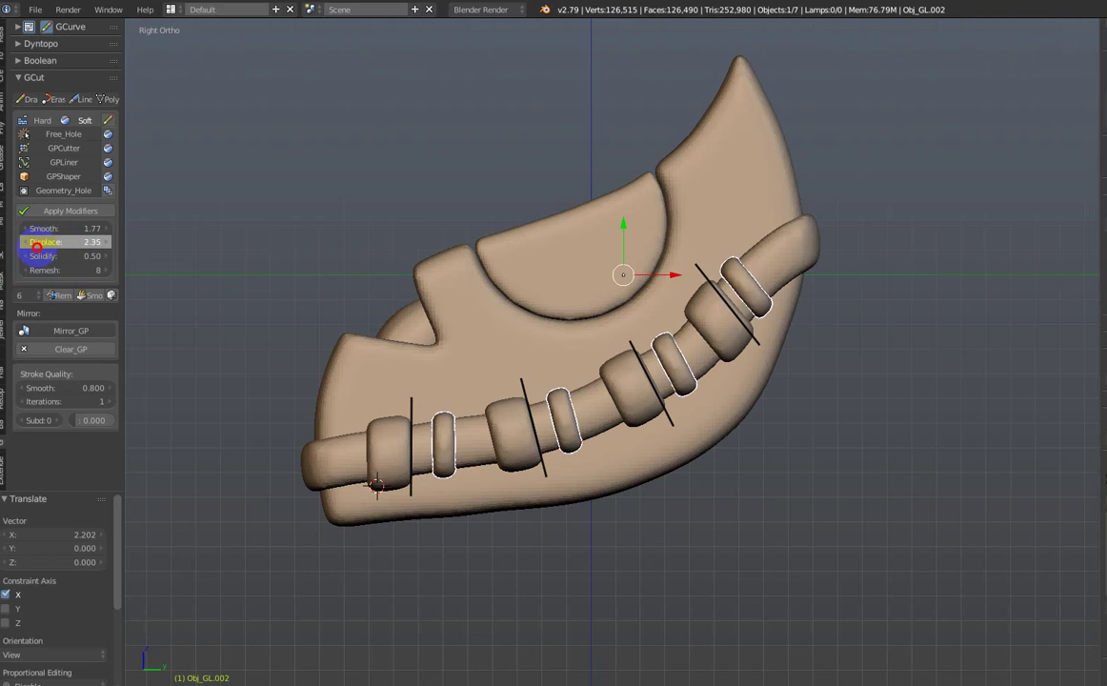
left_click_drag(674, 279, 680, 278)
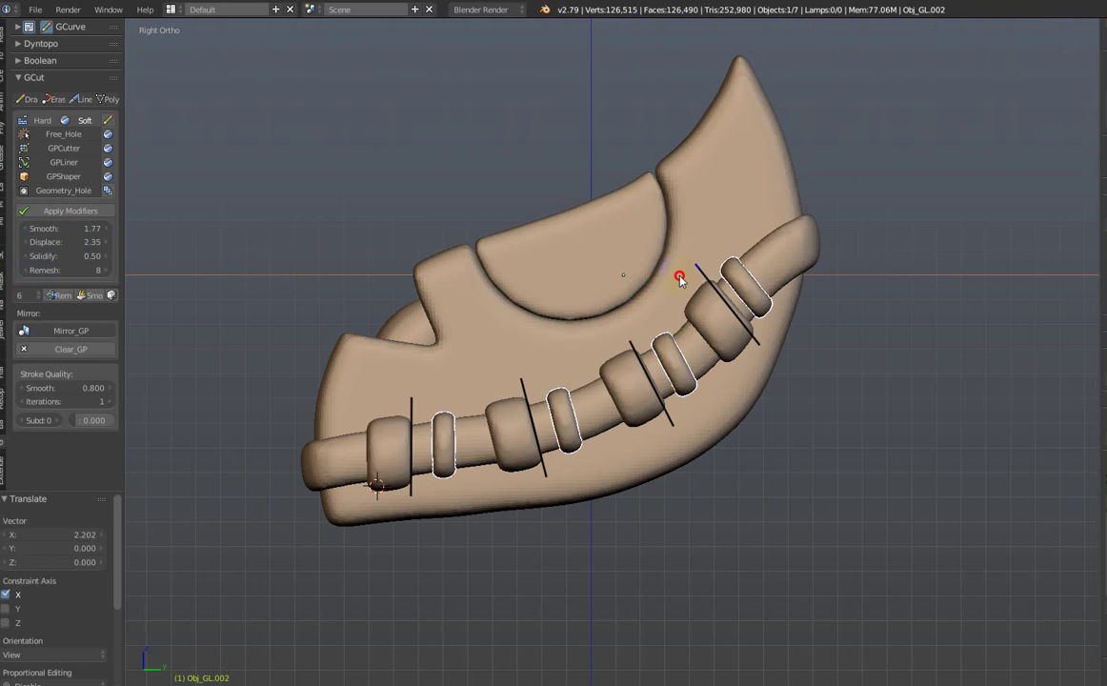
Delete the four short guide strokes and inspect the thick and thin ring bands
right_click(717, 309)
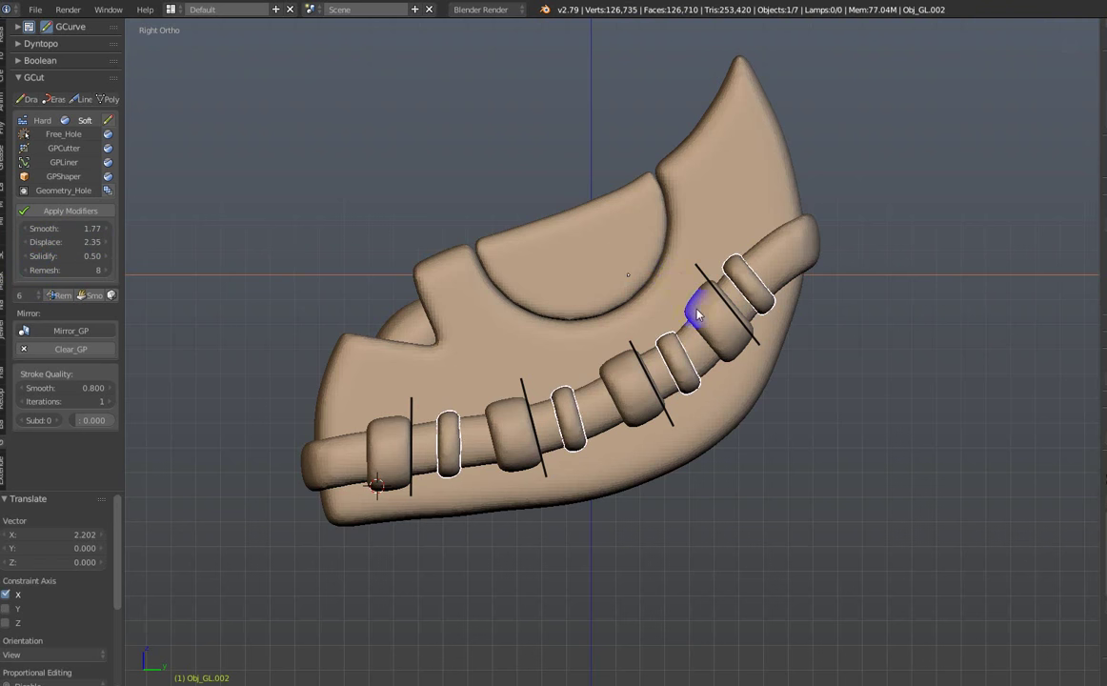
key("d+x")
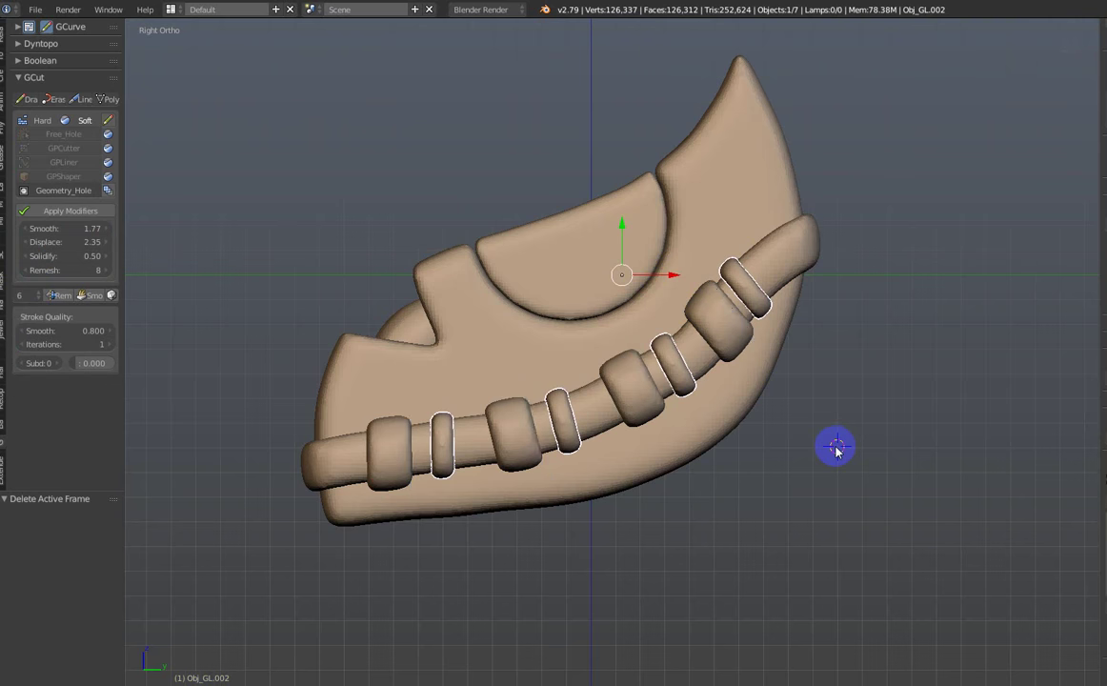
mouse_move(843, 449)
middle_mouse_down()
mouse_move(745, 459)
mouse_move(928, 471)
mouse_move(1027, 422)
mouse_move(687, 445)
mouse_move(713, 436)
middle_mouse_up()
scroll(675, 420, "up", 3)
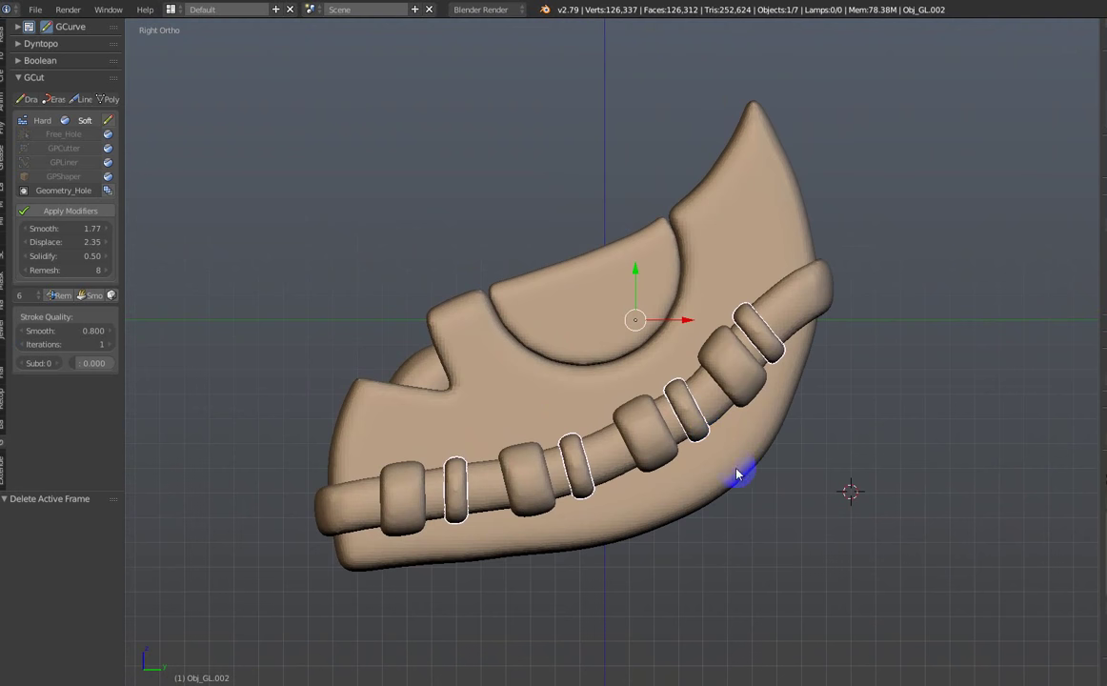
right_click(397, 478)
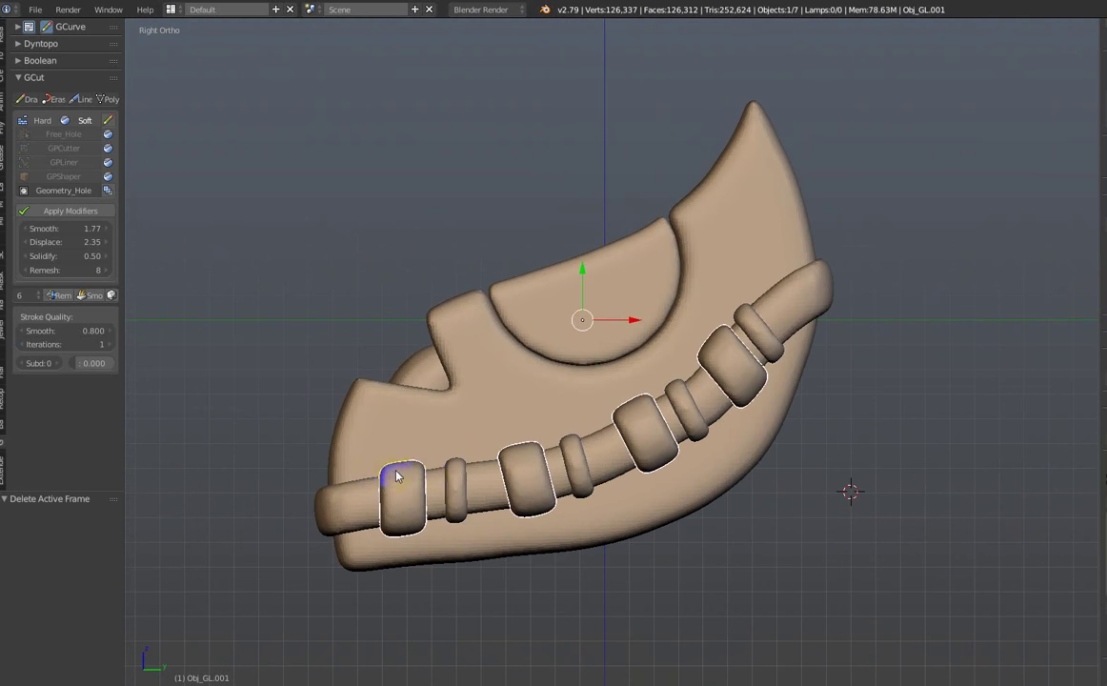
right_click(455, 472)
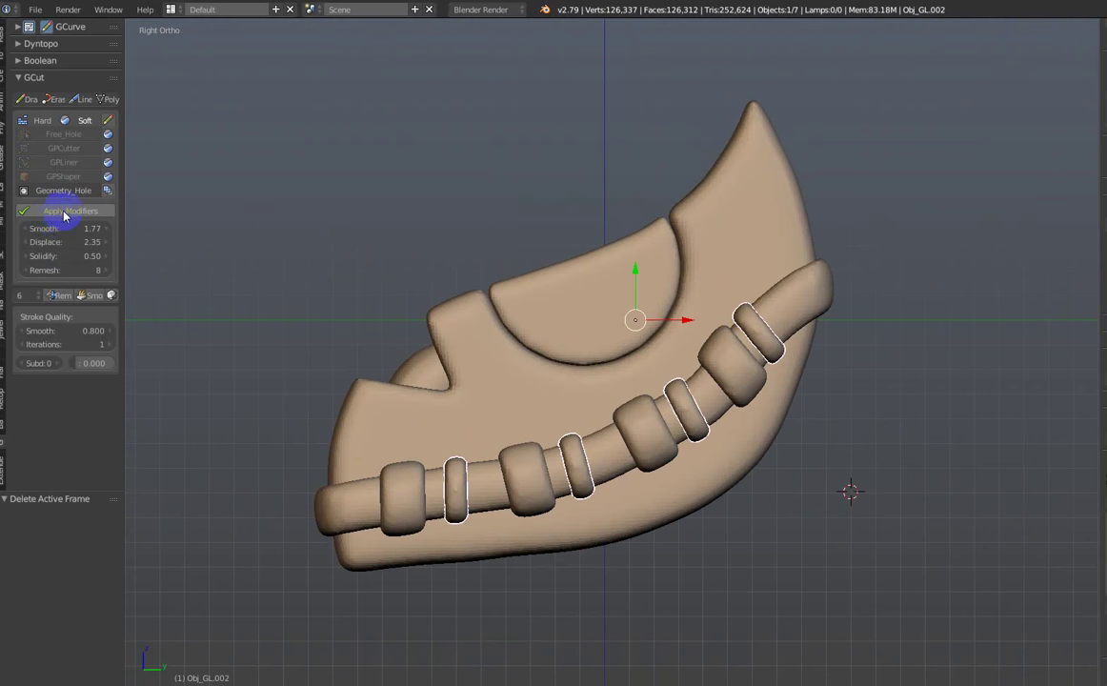
Apply modifiers on the thin rings and wedge piece, then check the semicircle piece in Edit Mode
left_click(63, 212)
right_click(391, 354)
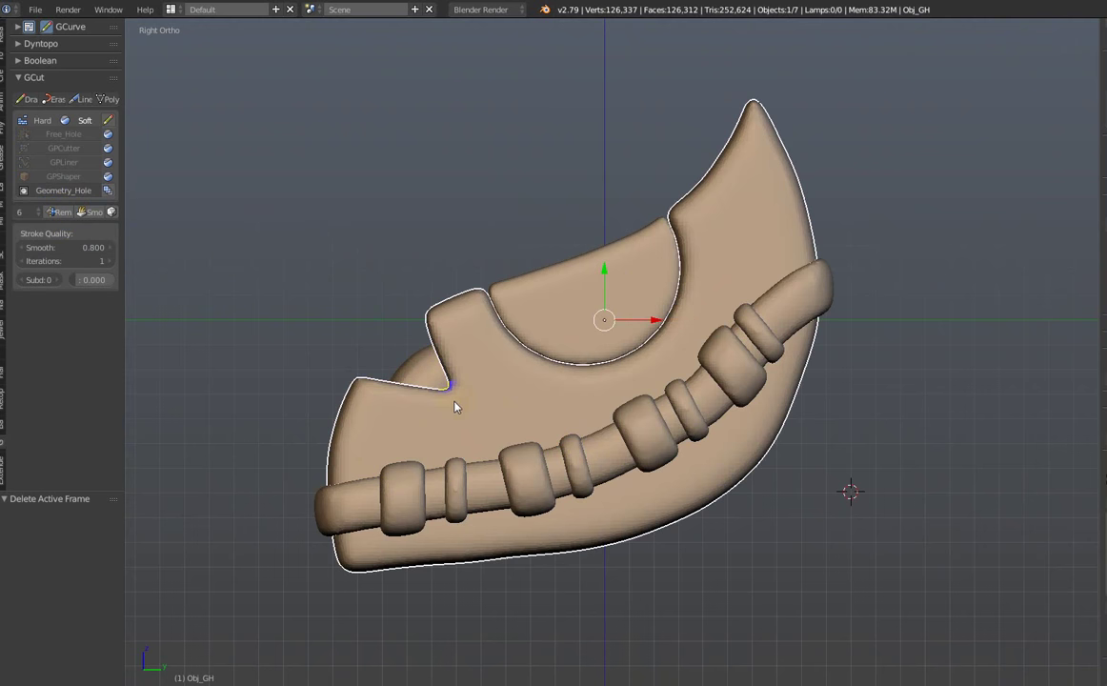
right_click(431, 370)
left_click(105, 212)
right_click(575, 303)
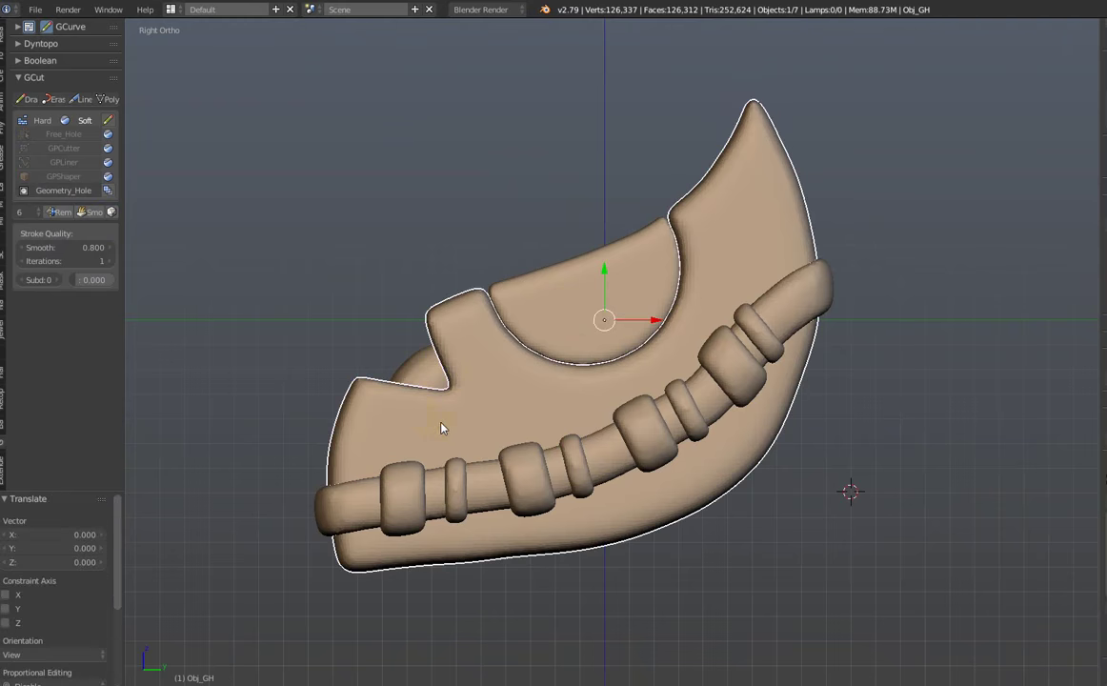
key("Tab")
key("Tab")
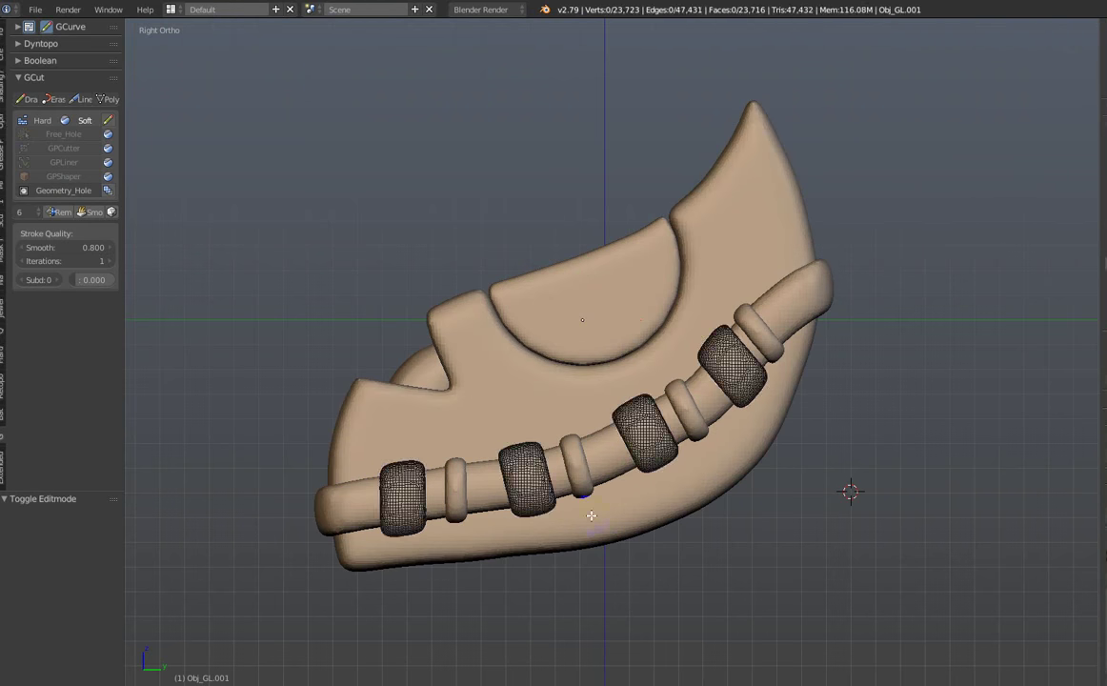
Select the long rod, switch it into vertex paint mode, then leave vertex paint
right_click(321, 507)
Select the thin ring bands, bring up the interaction mode choices, and orbit to view them in 3D
key("Tab")
left_click(460, 507)
key("v")
right_click(458, 486)
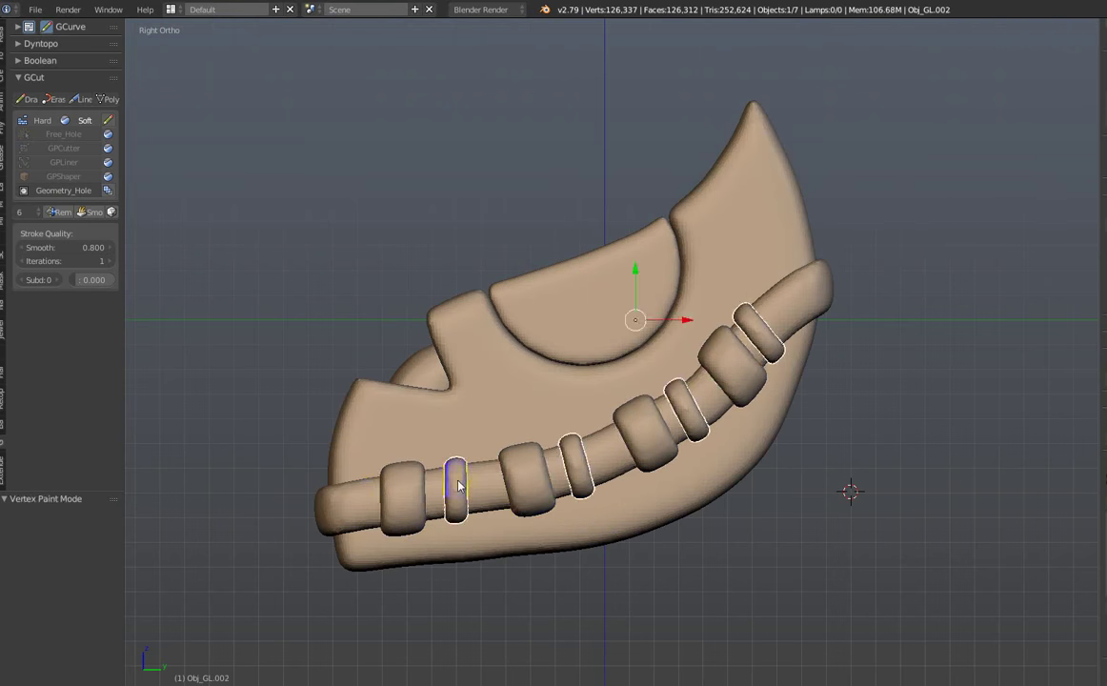
key("Tab")
key("Tab")
scroll(650, 506, "down", 1)
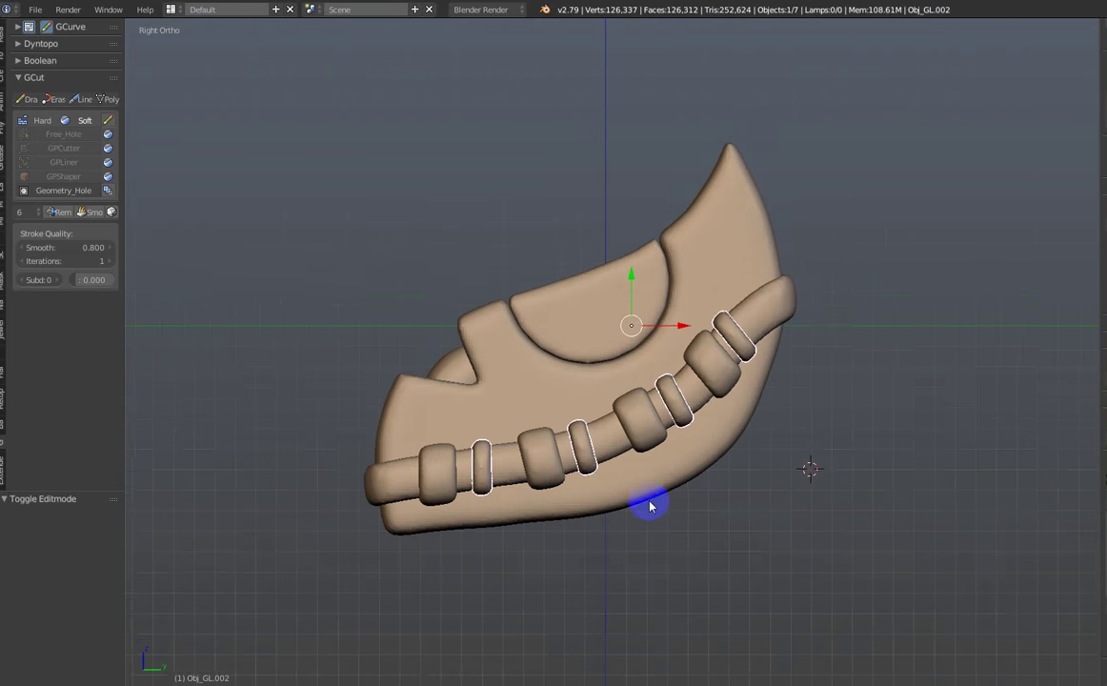
mouse_move(650, 506)
middle_mouse_down("shift")
mouse_move(693, 478)
mouse_move(754, 521)
mouse_move(726, 424)
mouse_move(726, 459)
middle_mouse_up("shift")
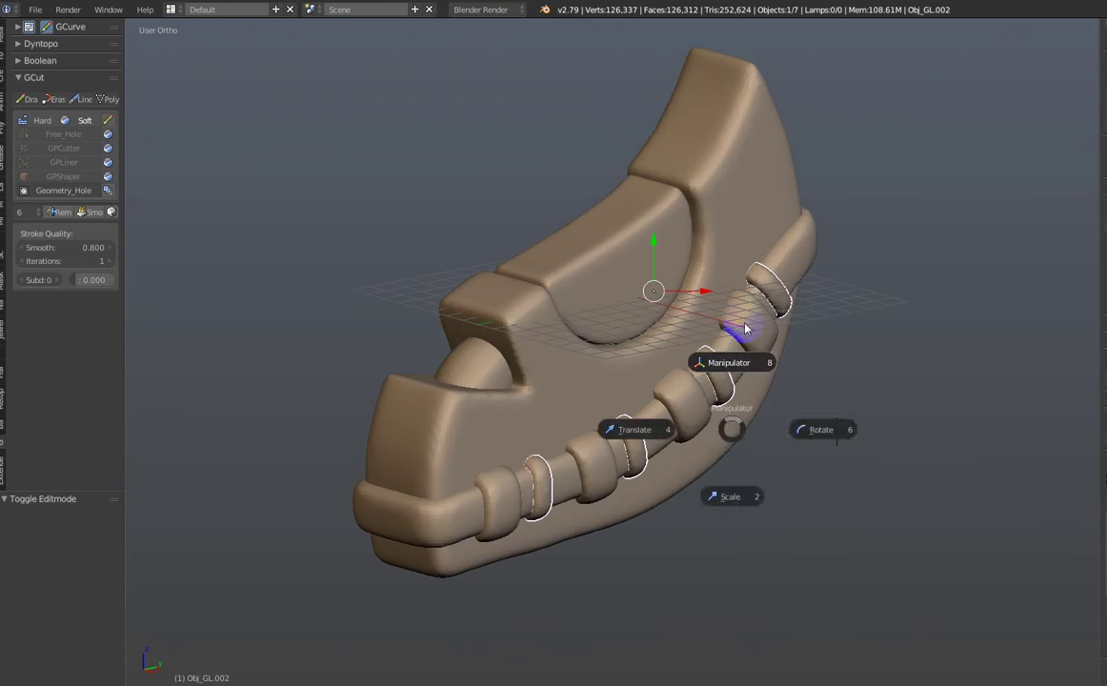